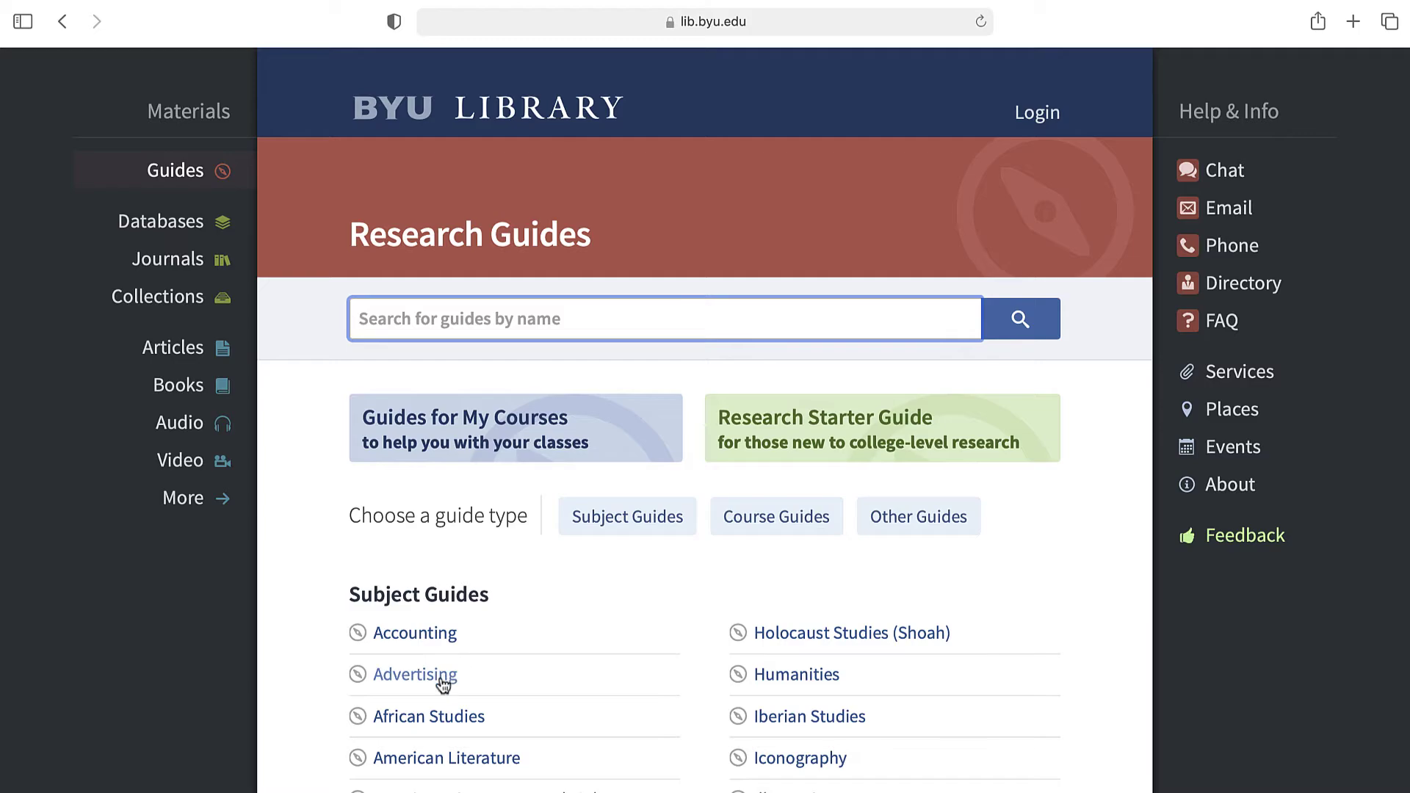
Open the Advertising subject guide and go to Simmons Insight from its Consumer Research section
click(443, 679)
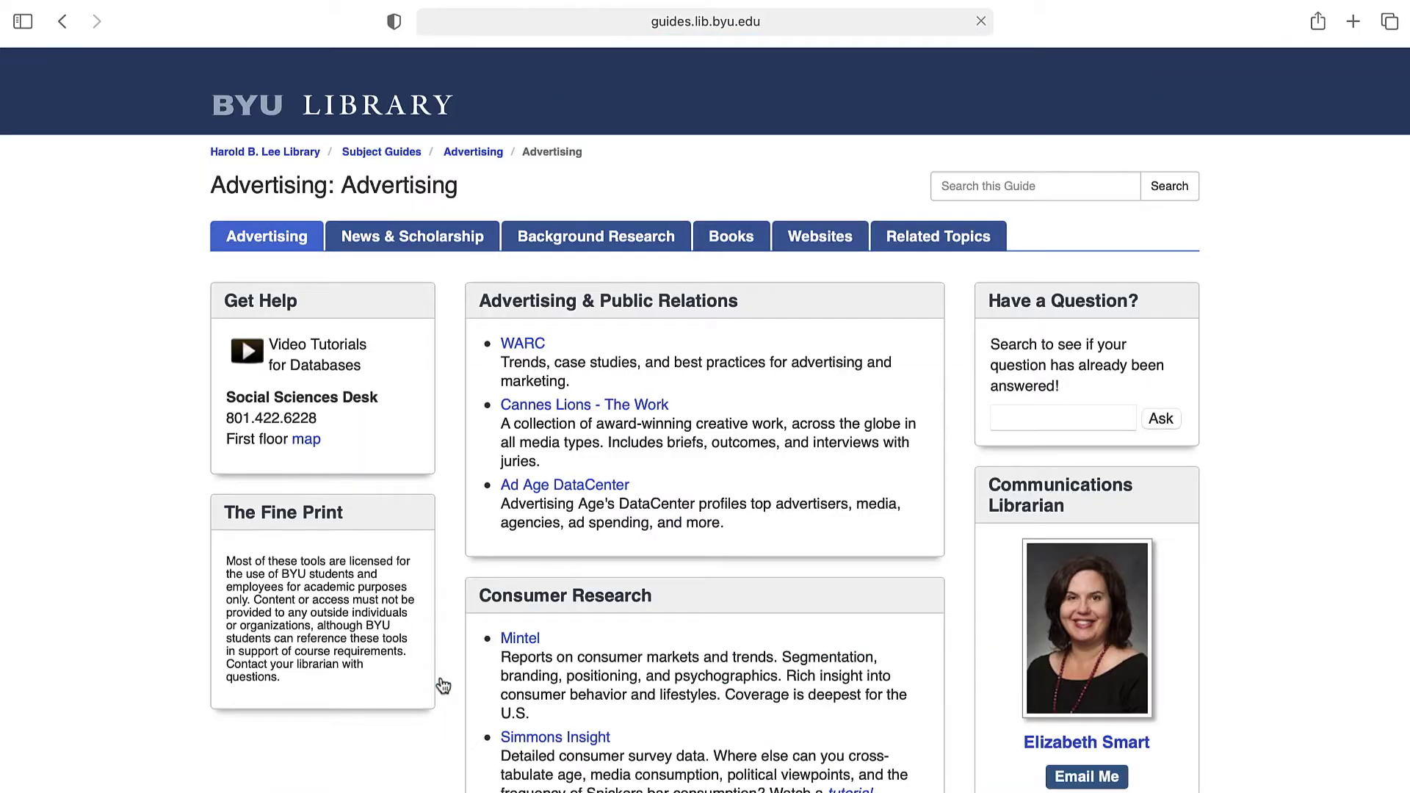
scroll(442, 674, down, 2)
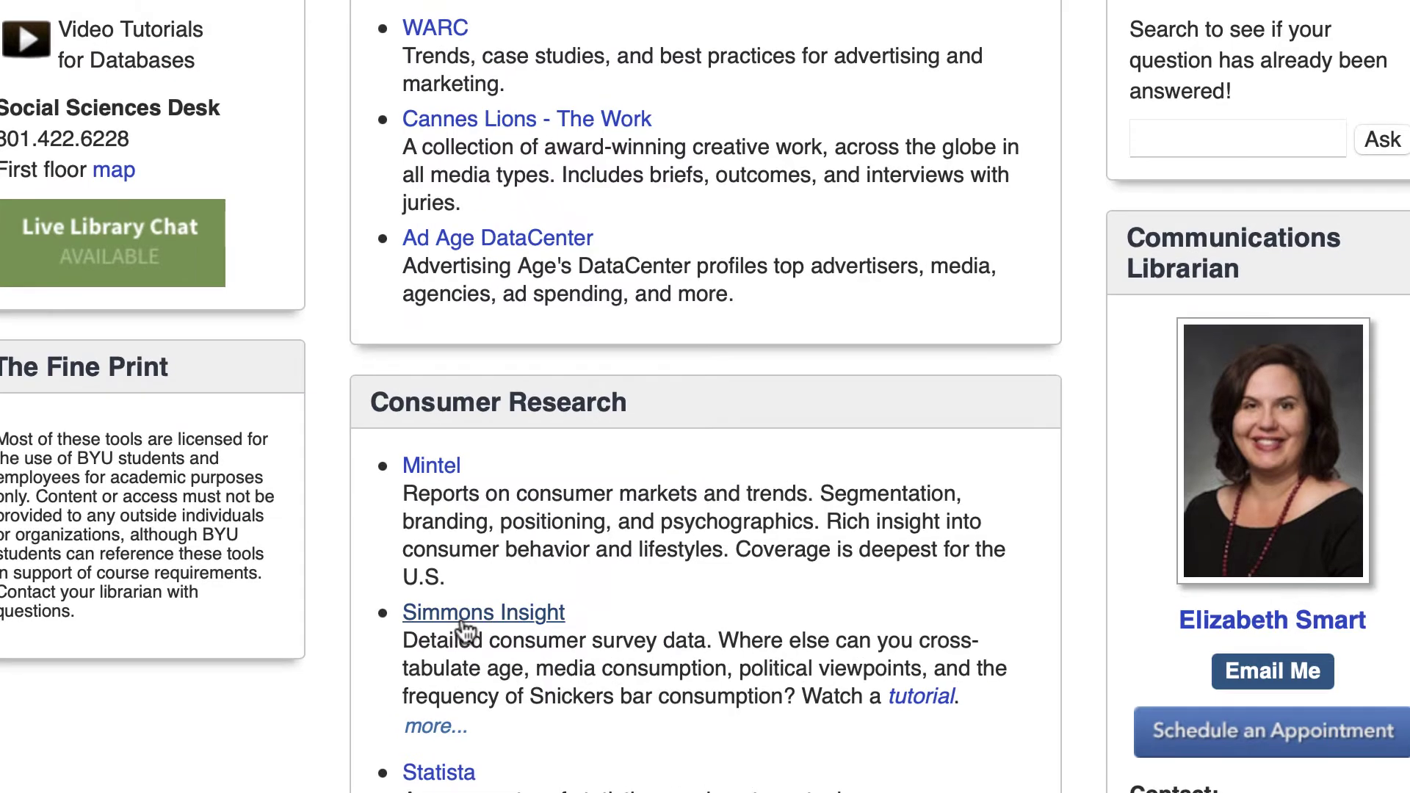
click(510, 604)
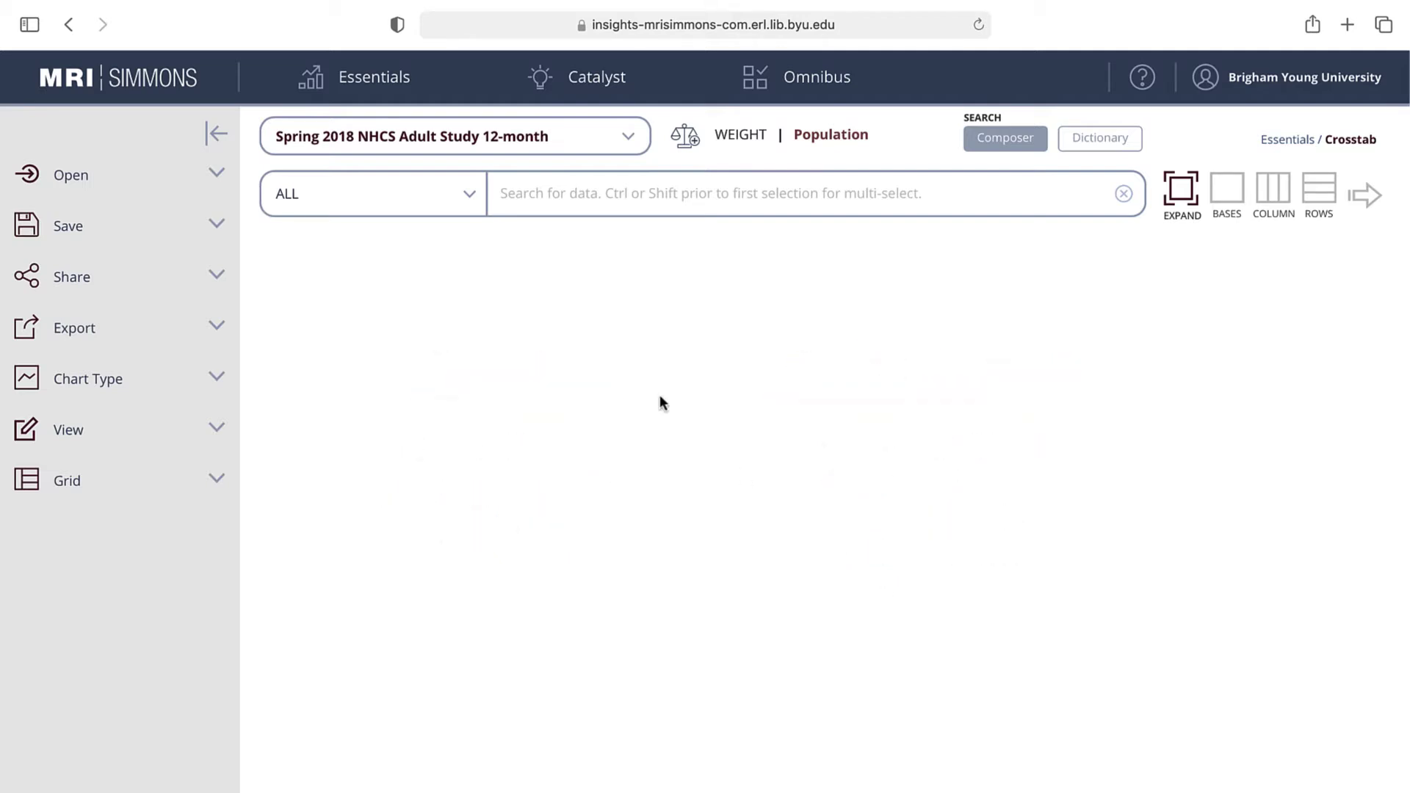
Look over the survey study groups available for the crosstab, keeping the current study
click(379, 81)
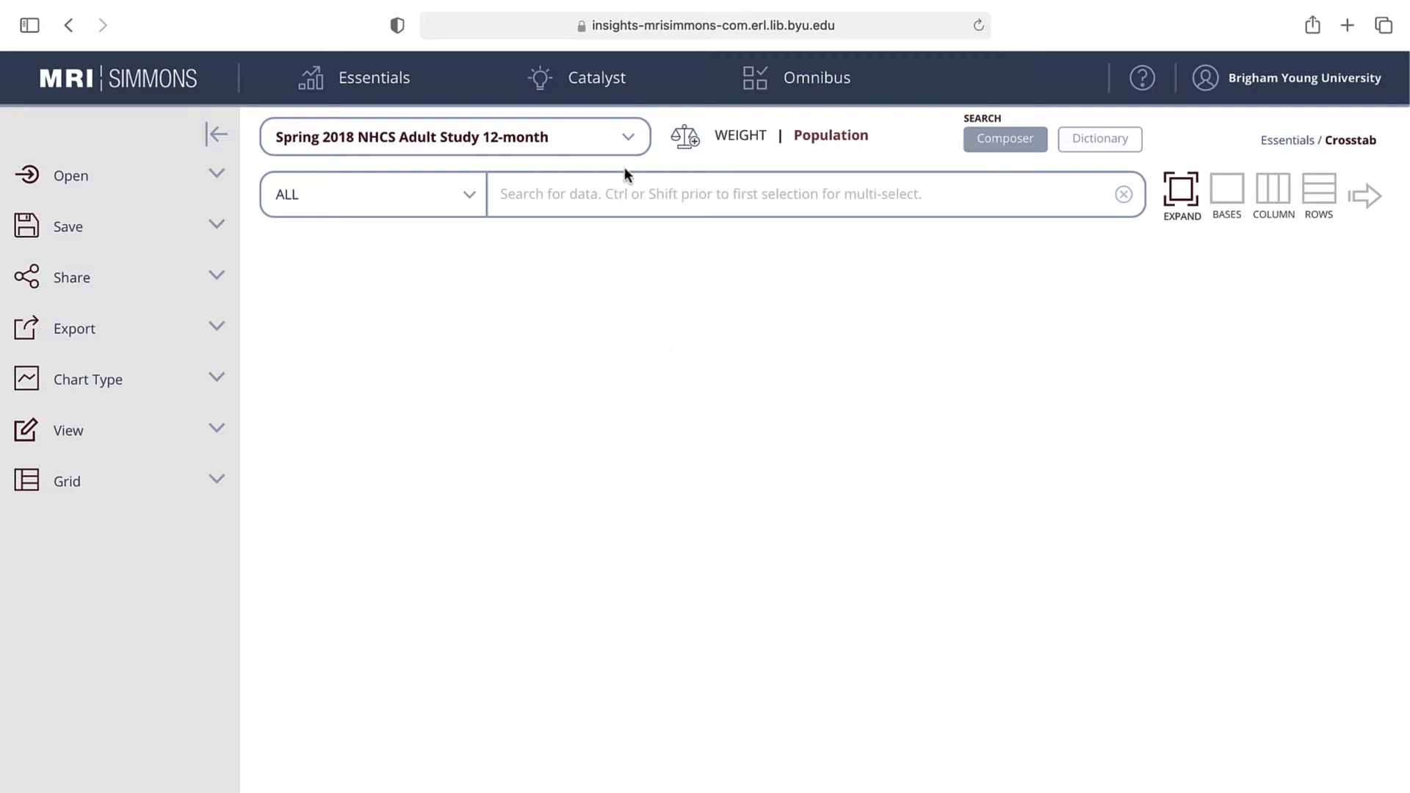
click(627, 143)
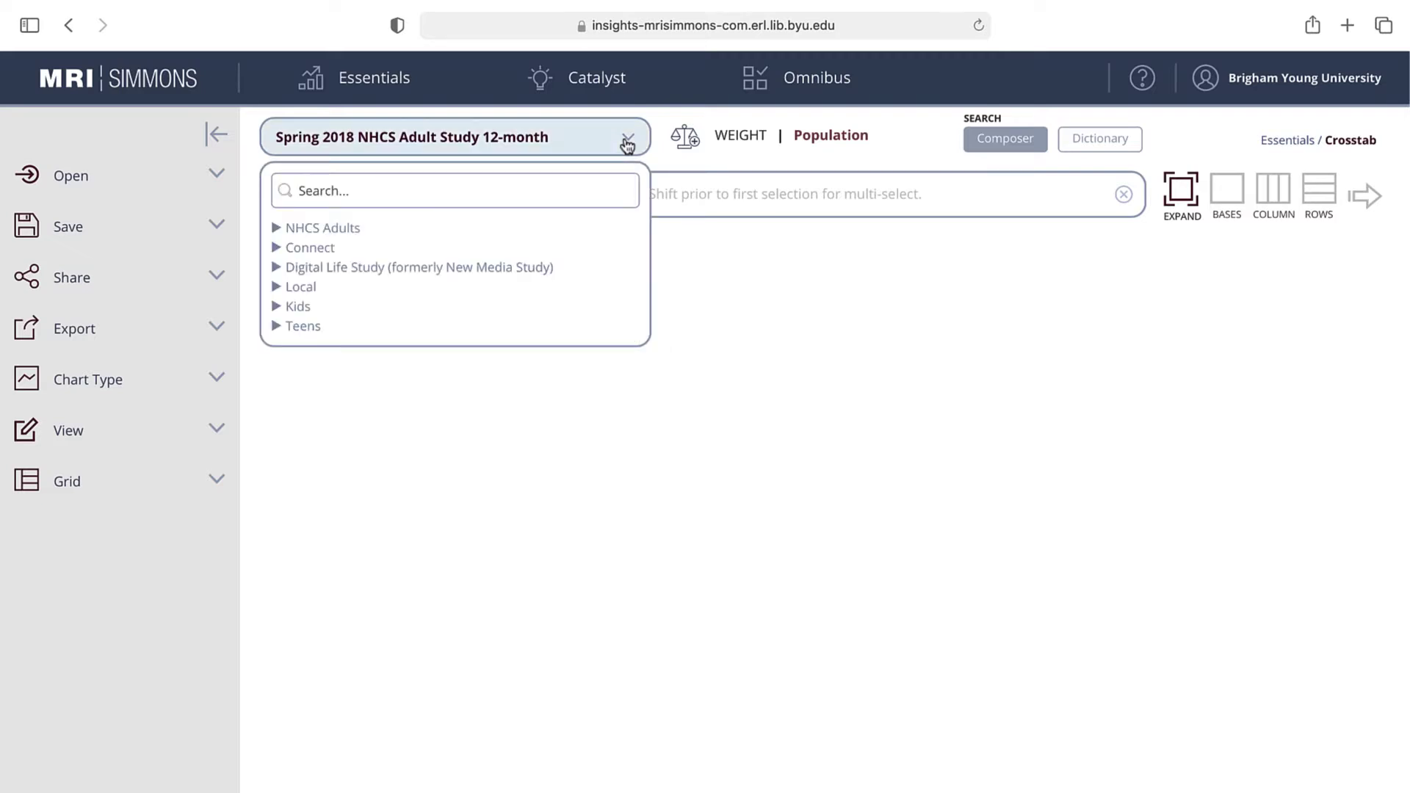
click(704, 187)
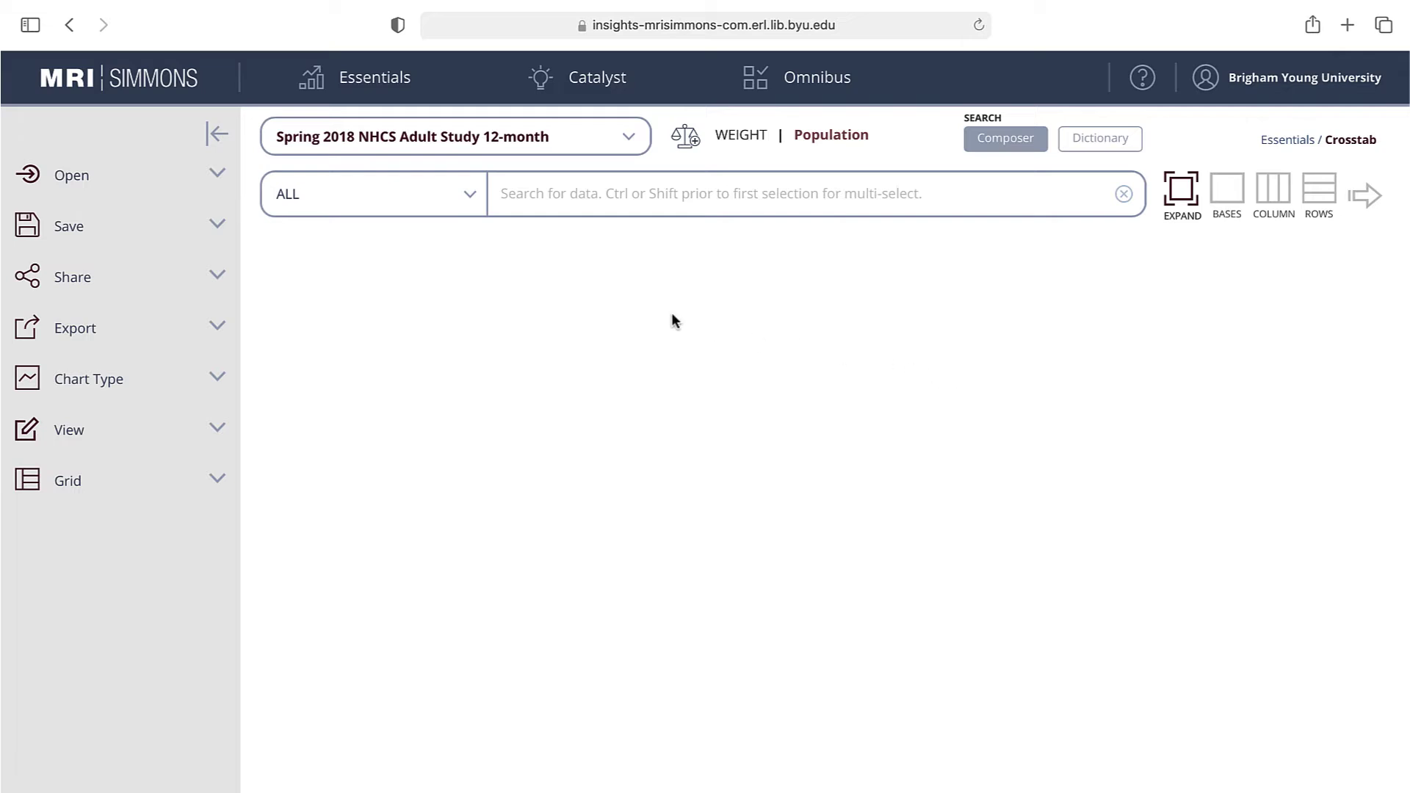
Examine the data categories listed under Dictionary in the search category filter
click(473, 194)
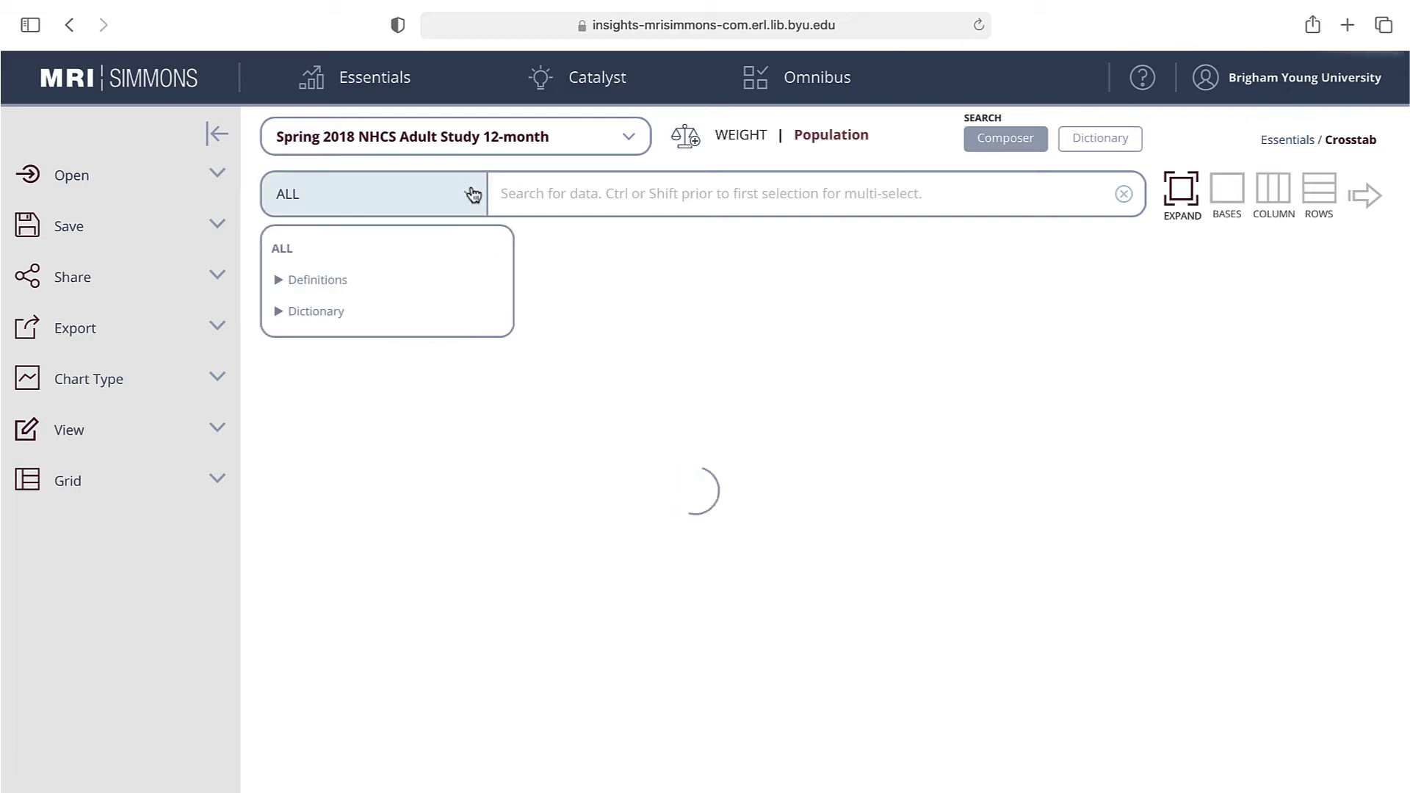
click(279, 315)
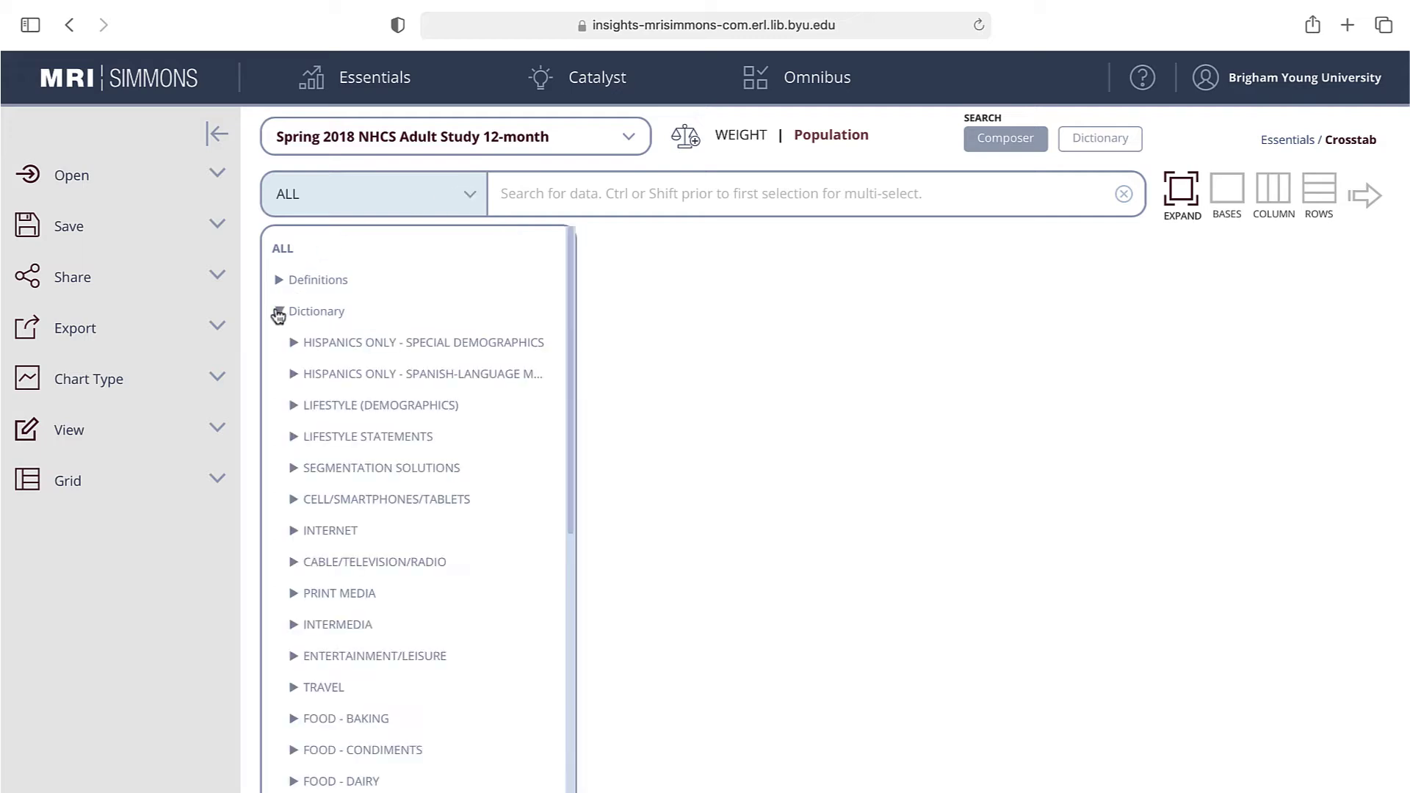
scroll(328, 422, down, 3)
scroll(328, 422, down, 7)
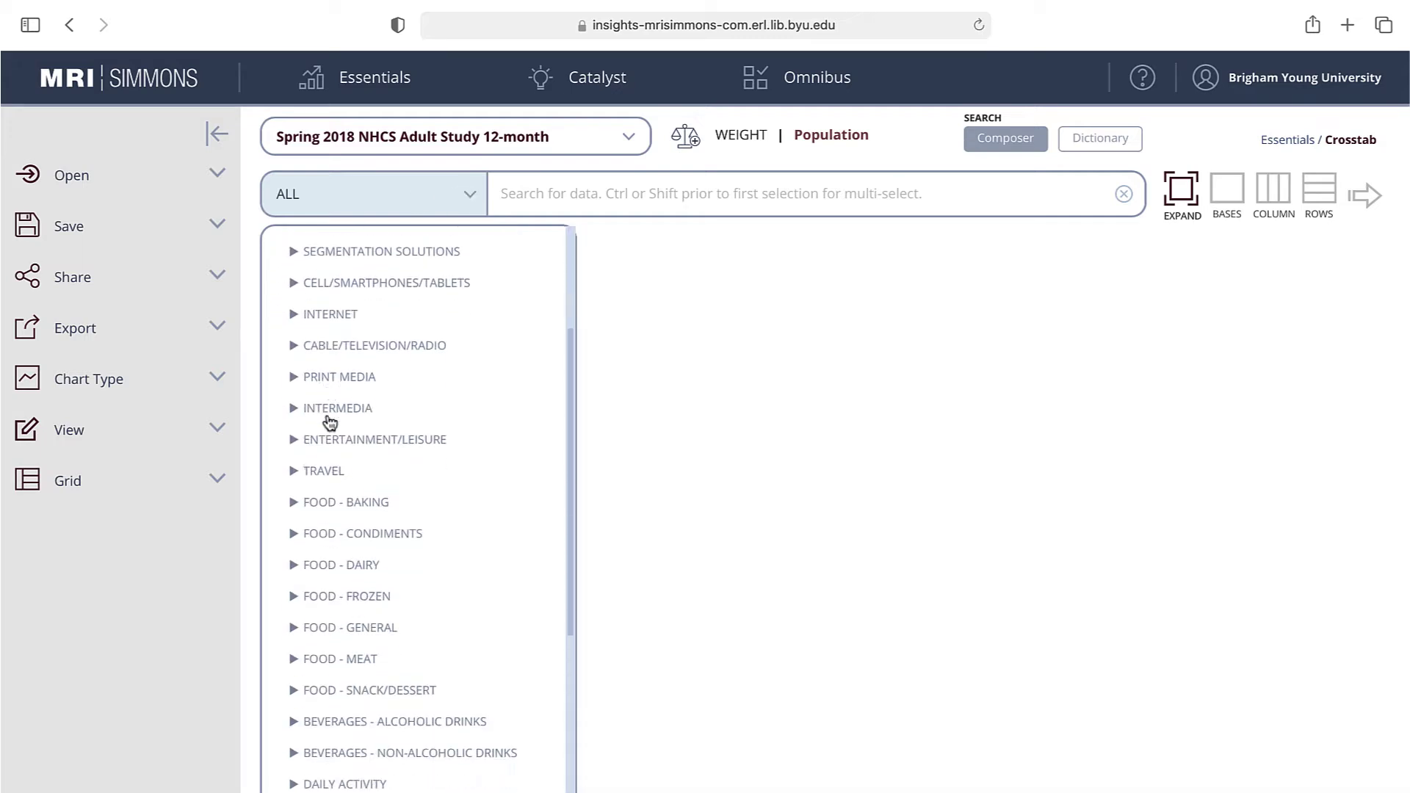
scroll(330, 423, down, 3)
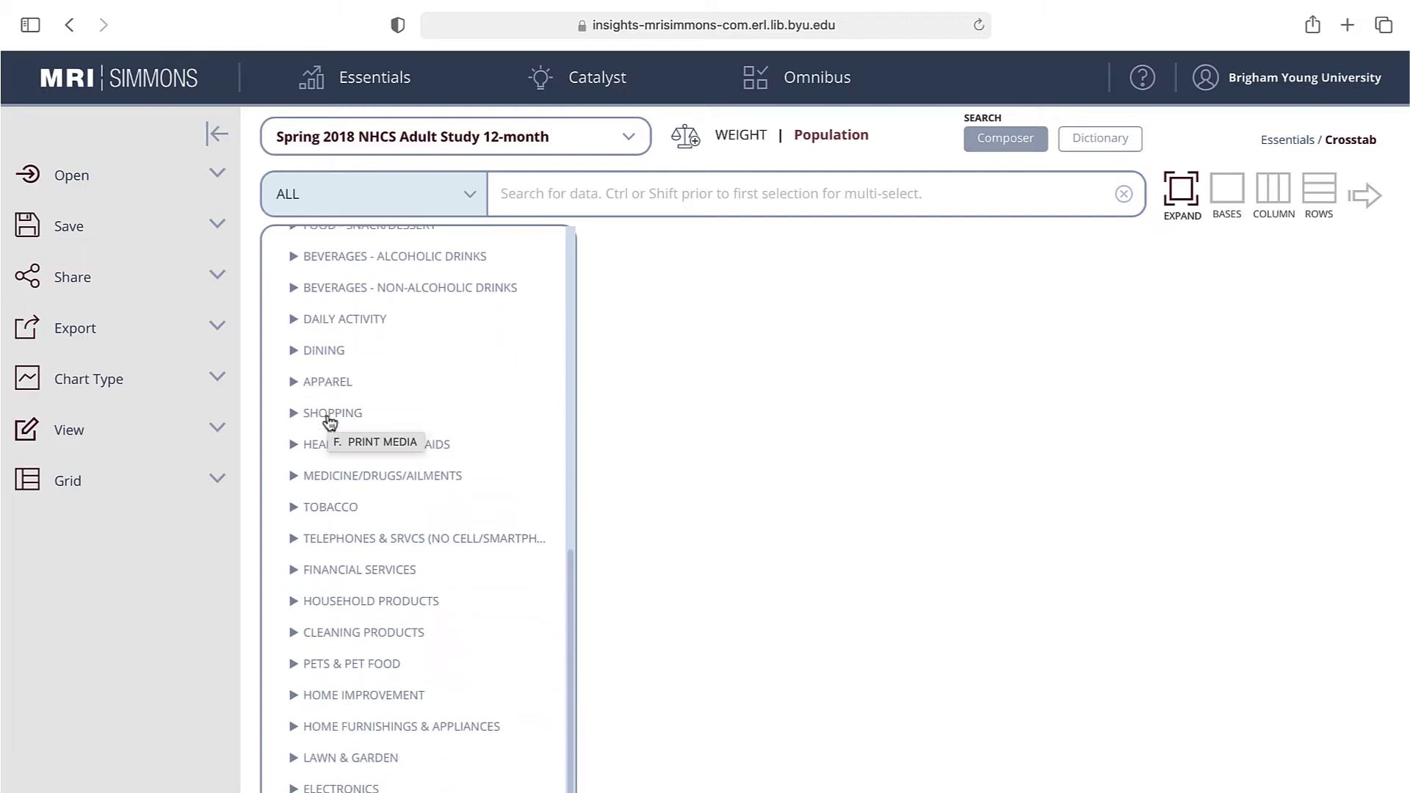
scroll(330, 423, up, 5)
scroll(330, 422, up, 7)
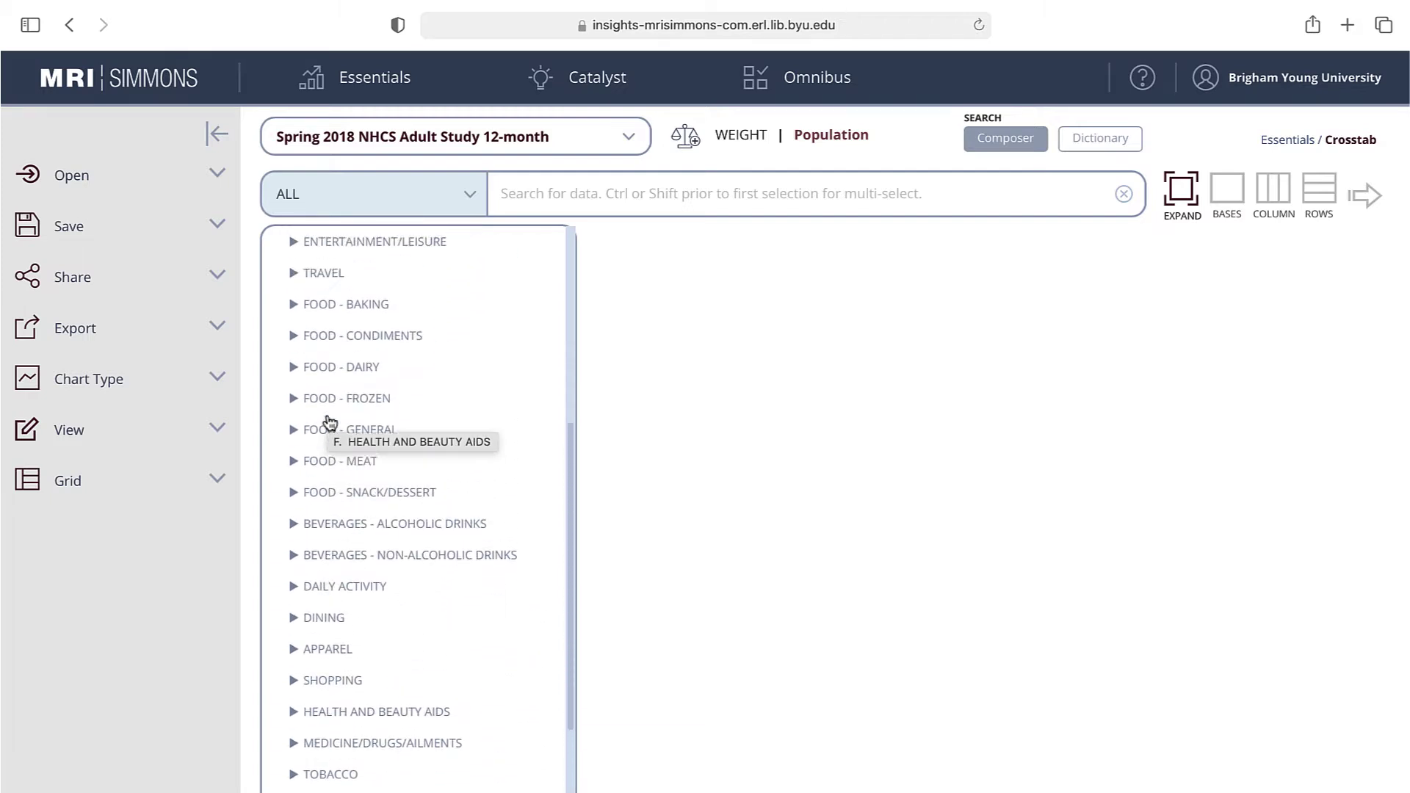
scroll(328, 422, up, 1)
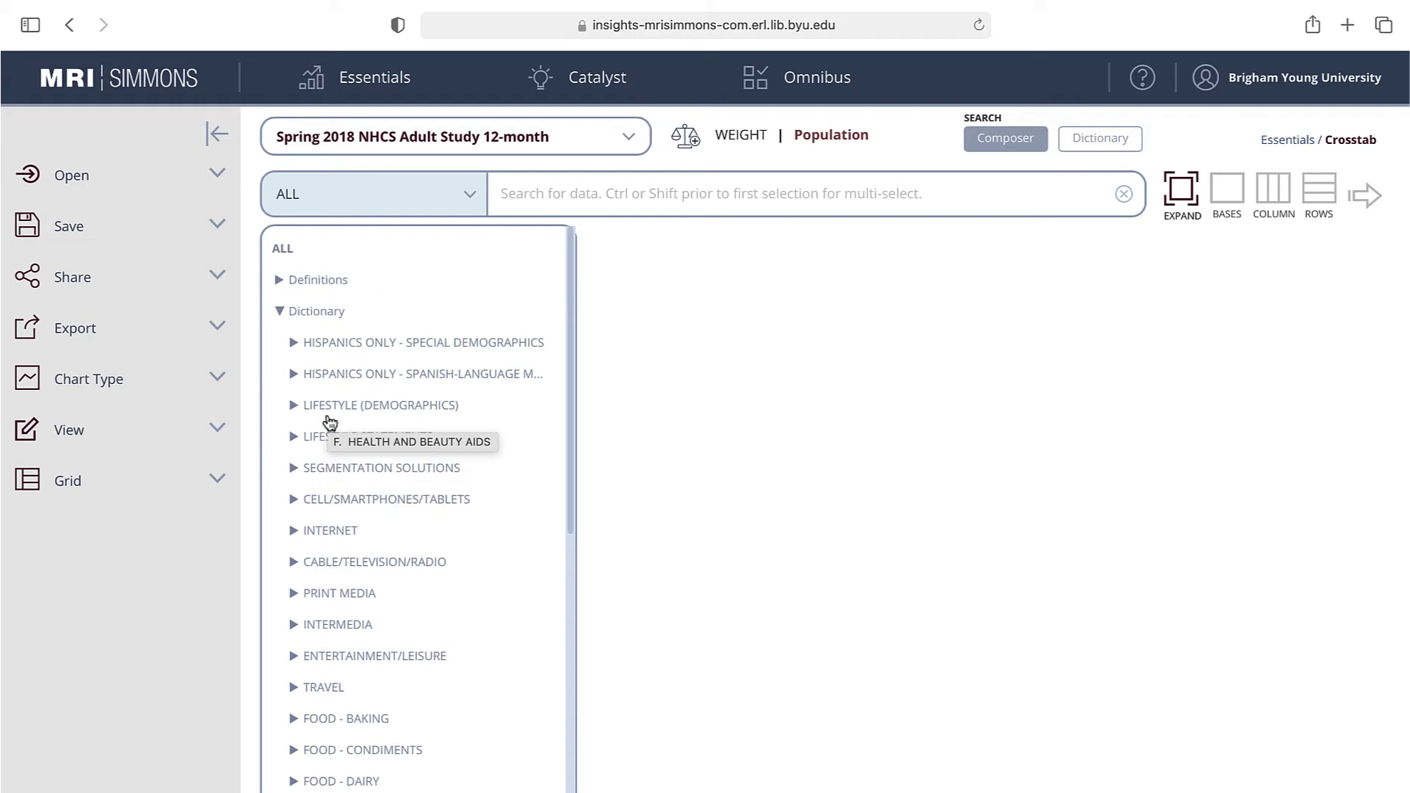
Limit the data search to Gender within the personal information demographics under Lifestyle (Demographics)
click(293, 406)
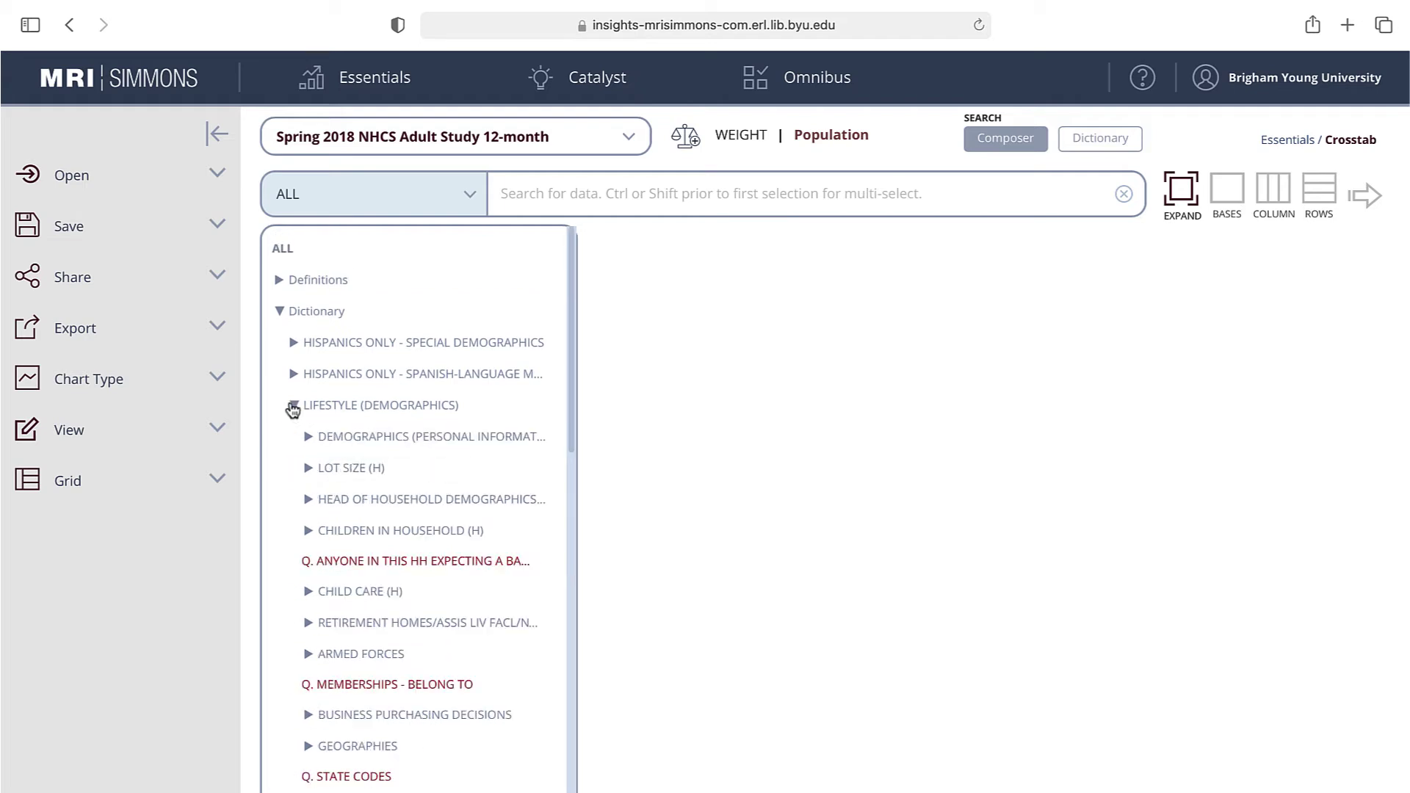
click(307, 440)
click(329, 477)
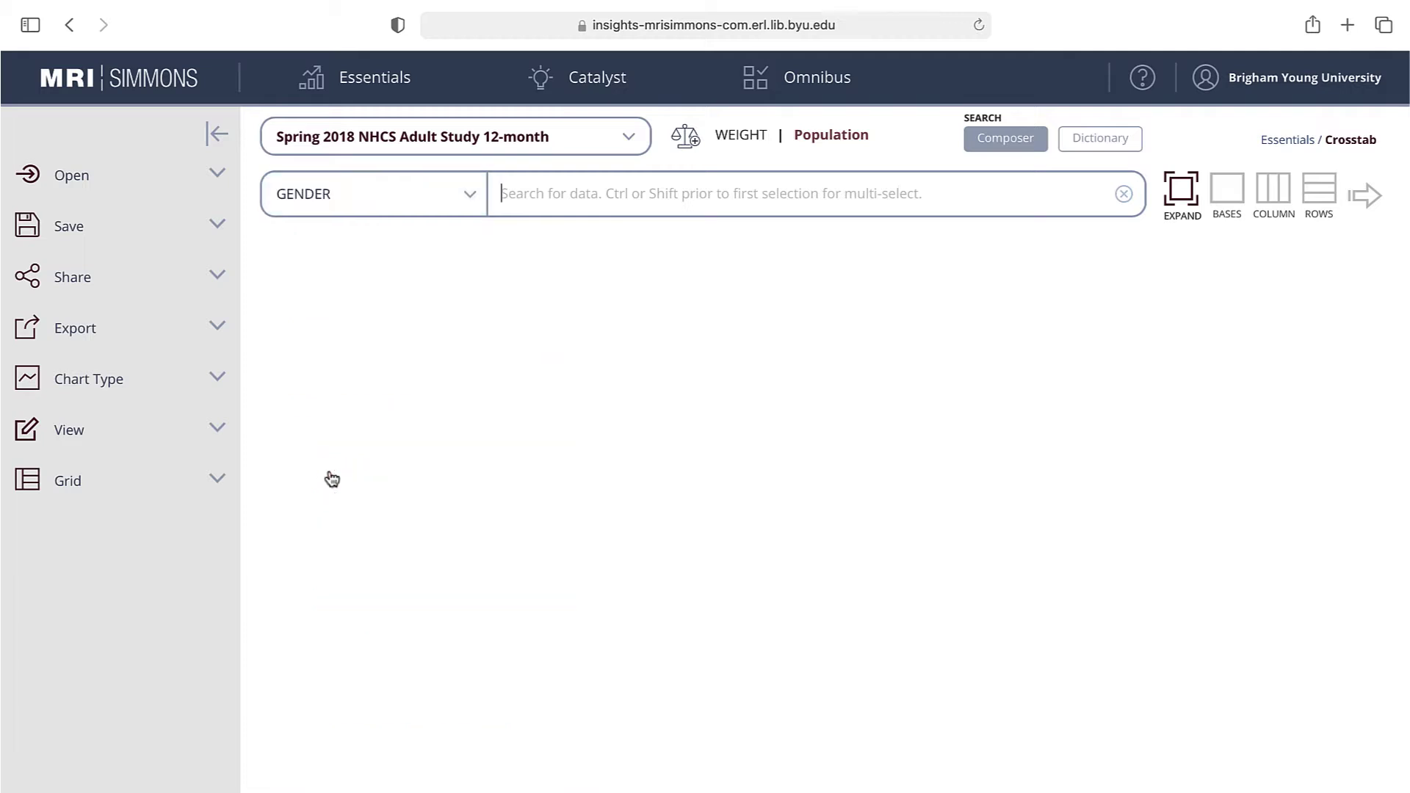
click(517, 266)
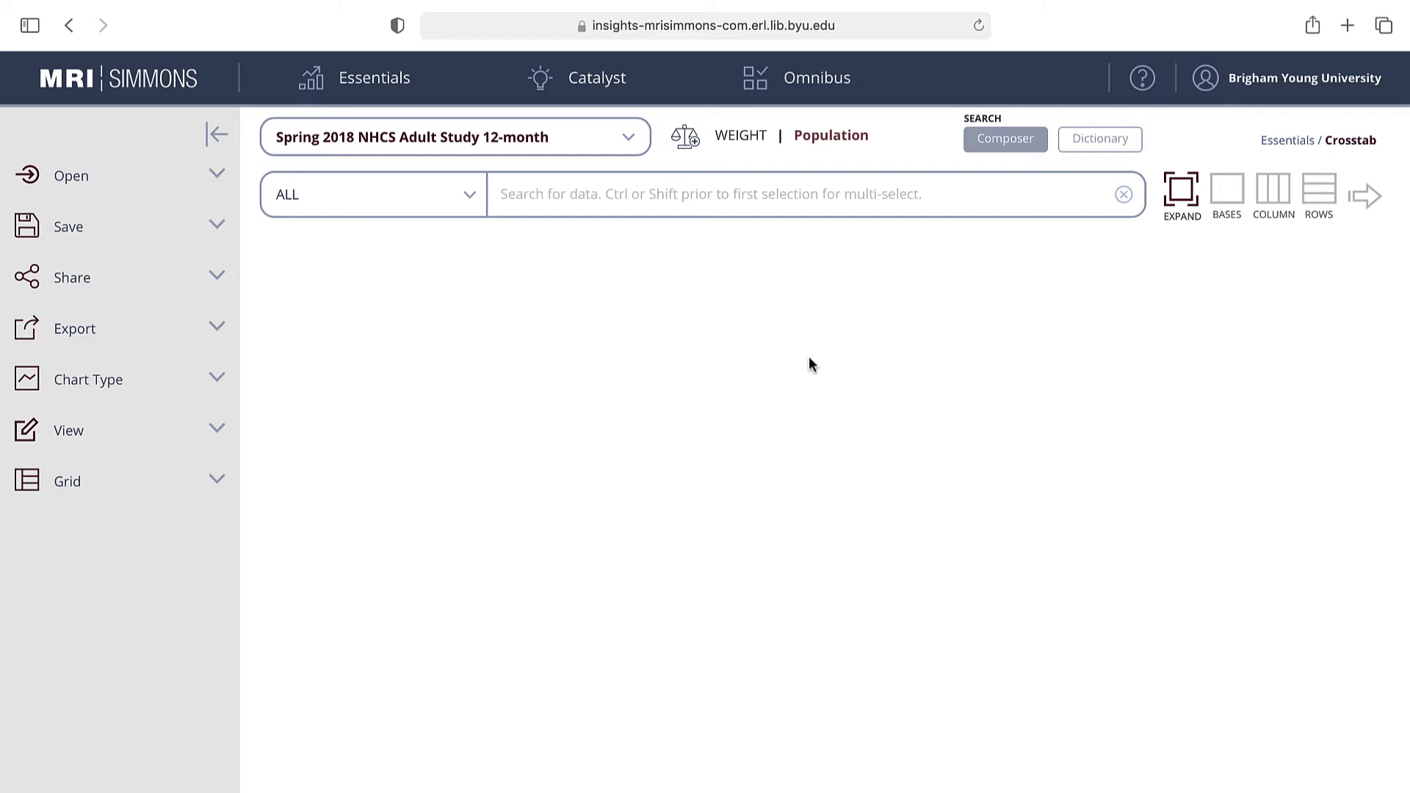
Search for Male and Female and add each from the Lifestyle demographics Gender category as a crosstab column
click(699, 201)
text(male)
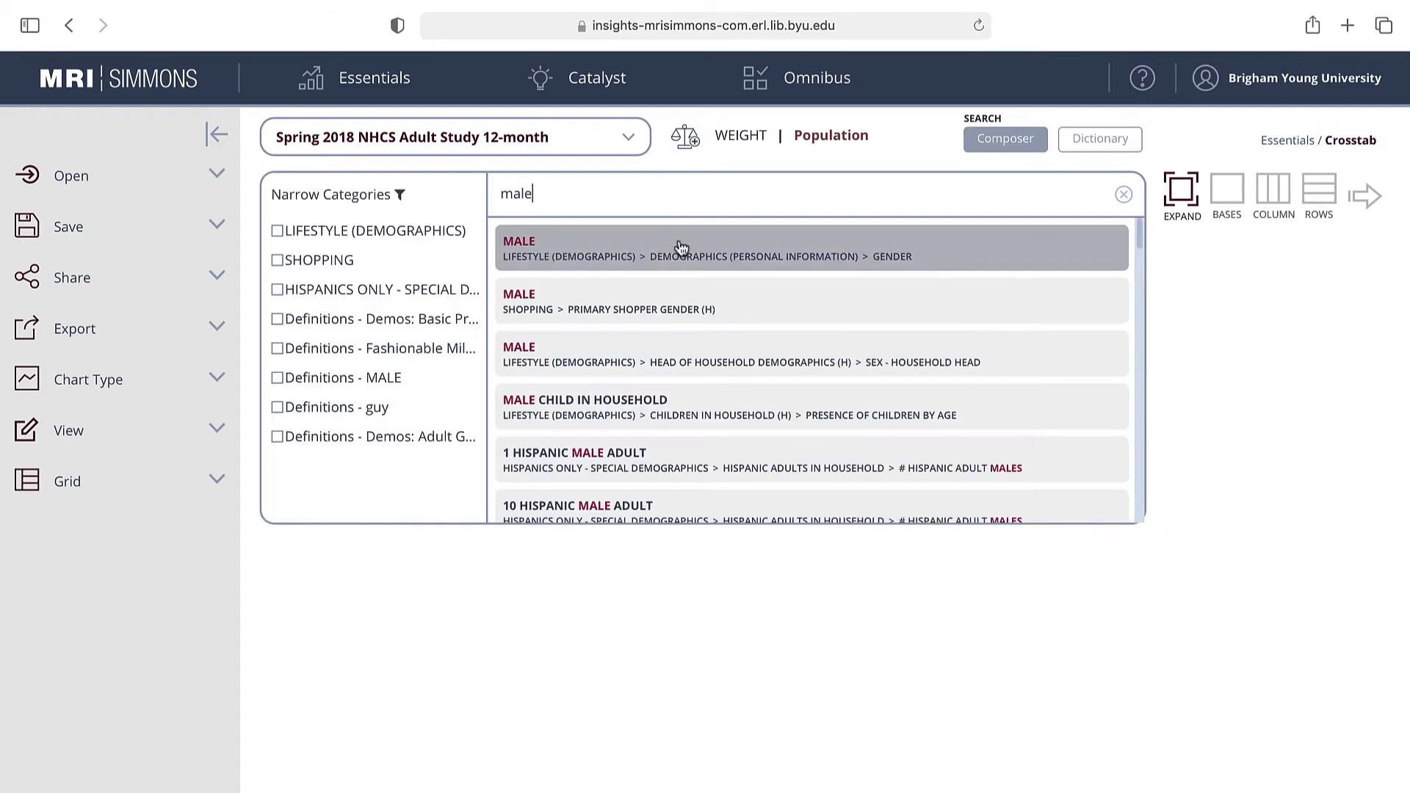
click(681, 248)
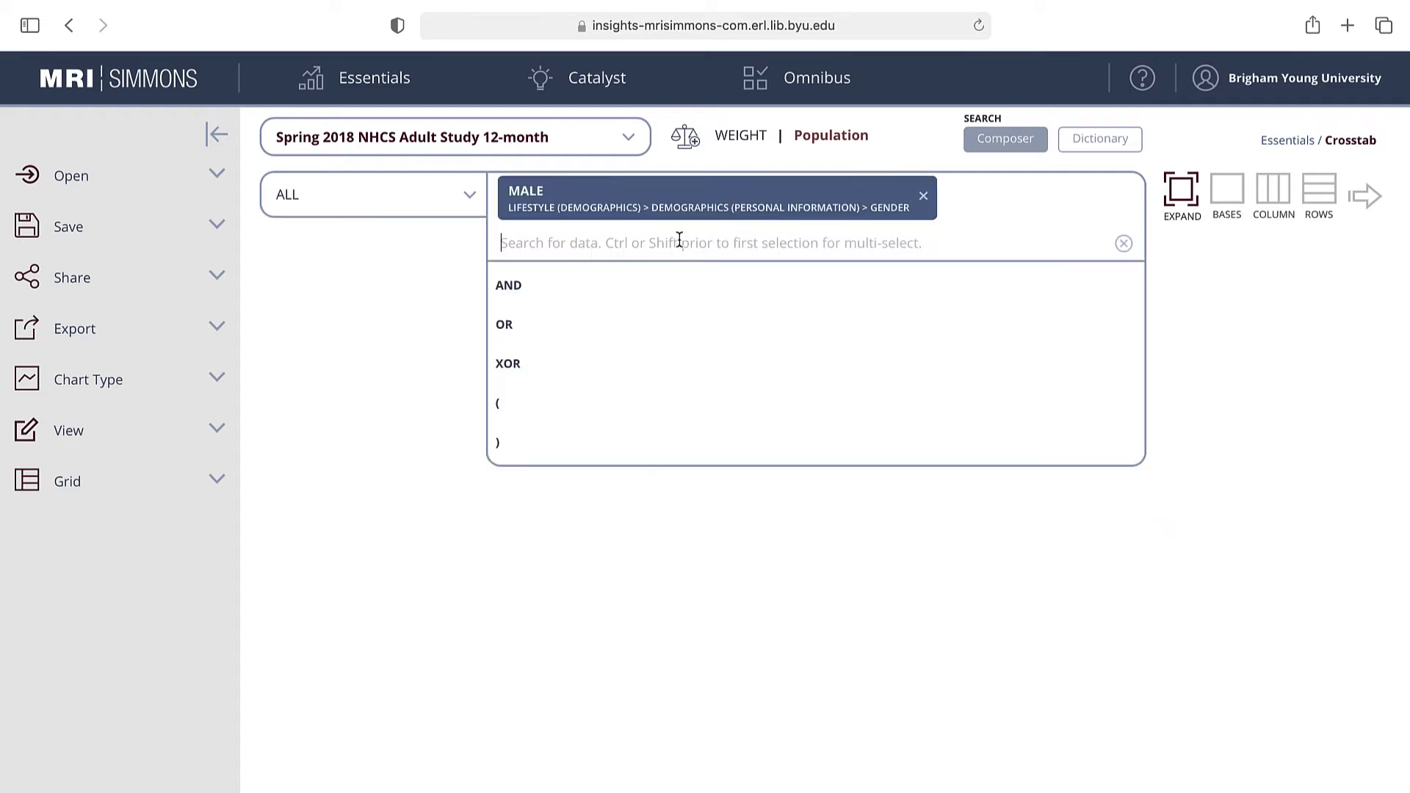
click(1278, 198)
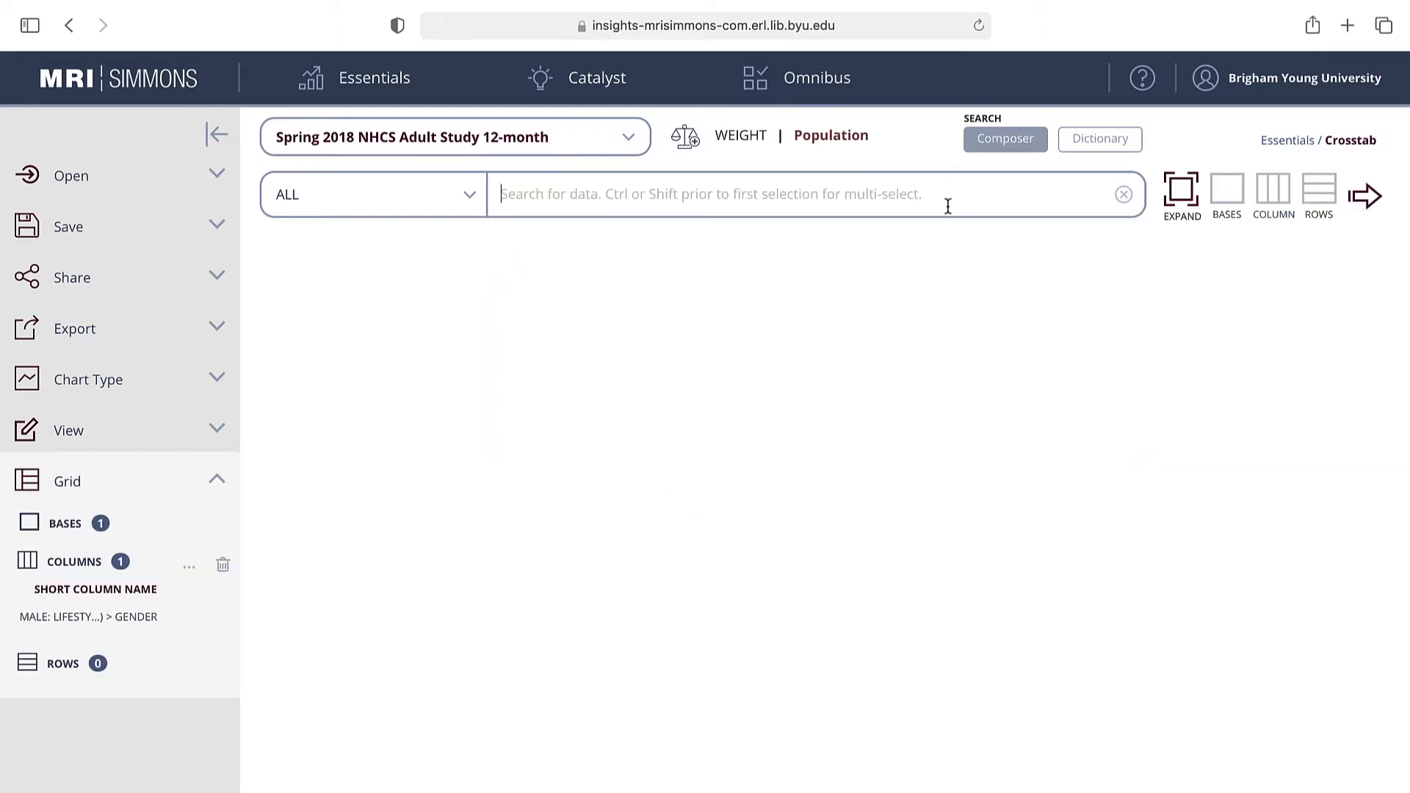
text(female)
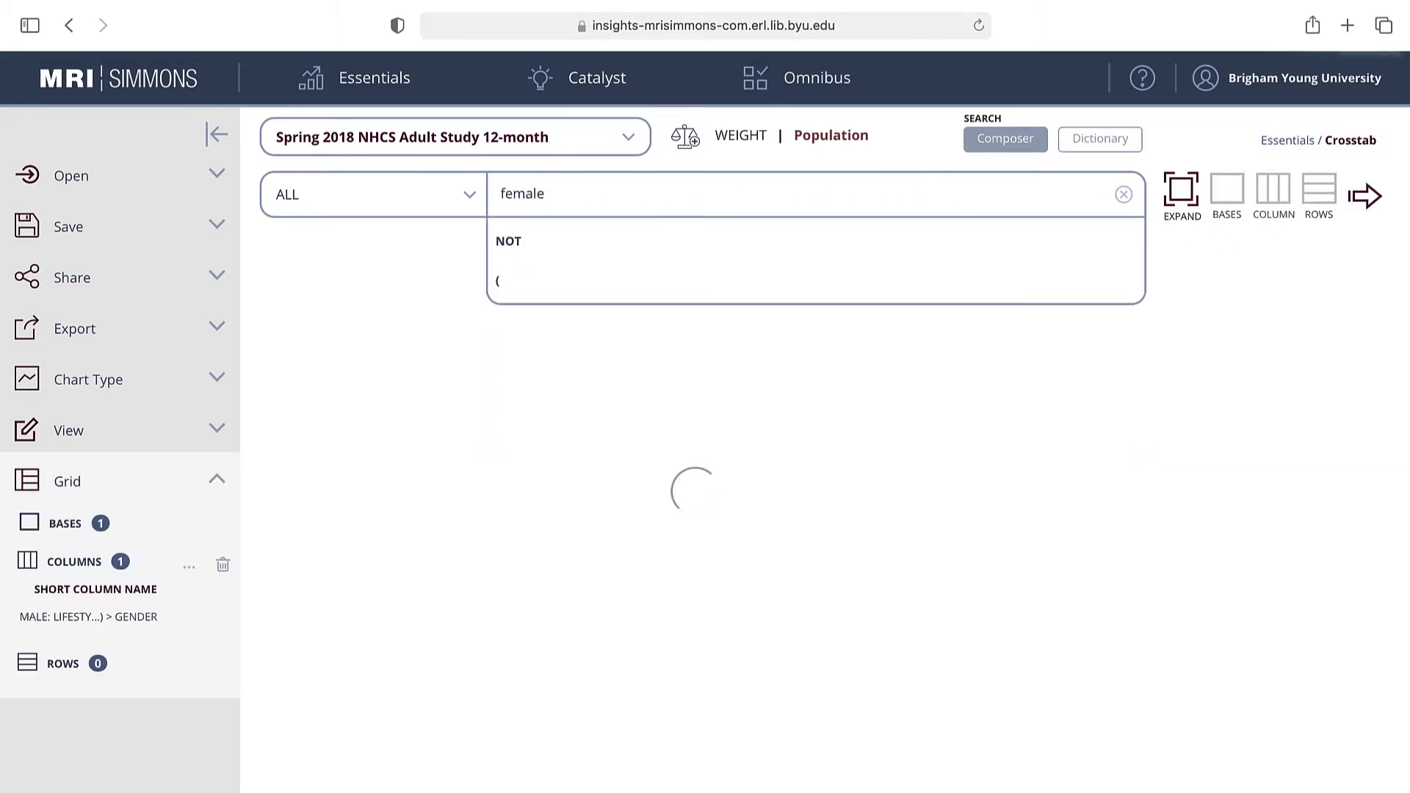
click(909, 251)
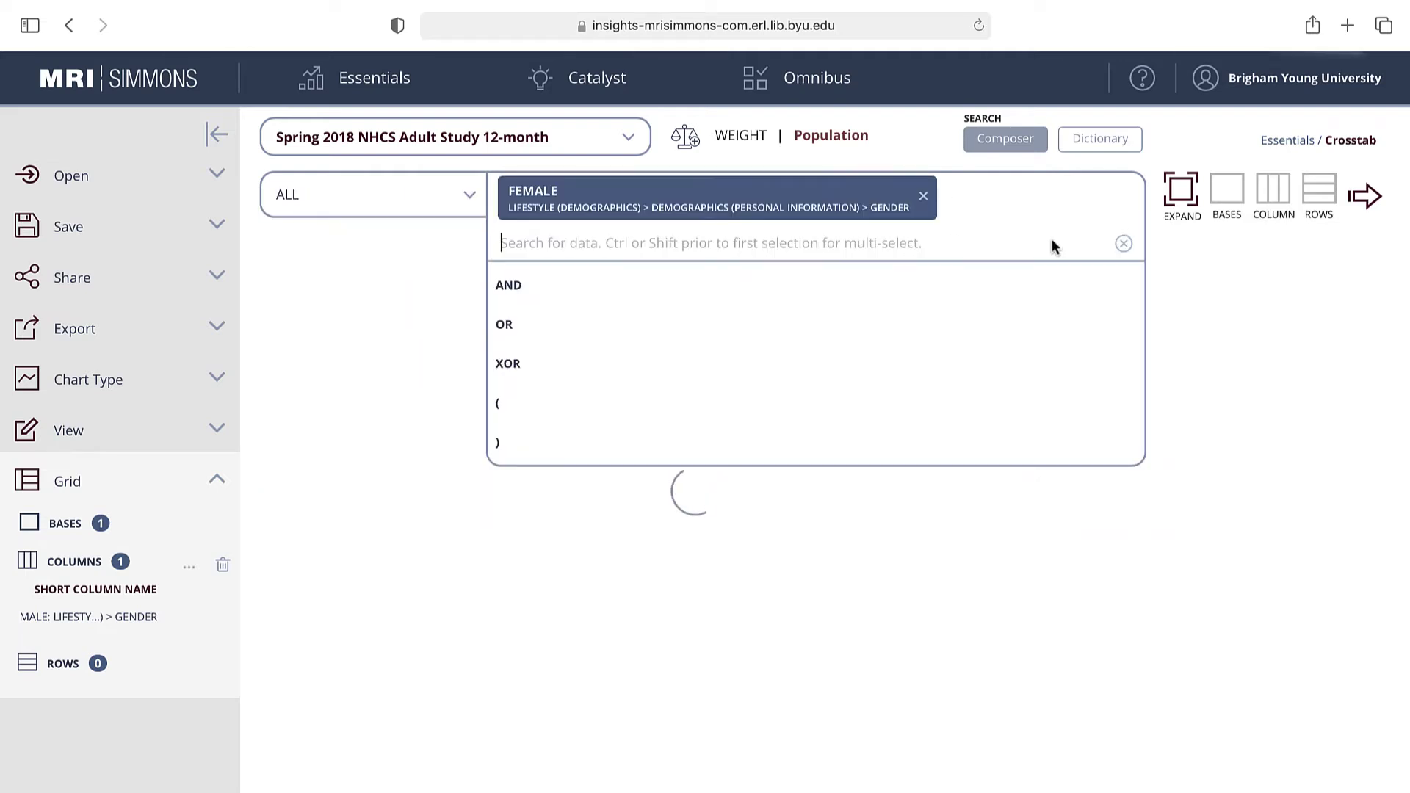
click(1275, 221)
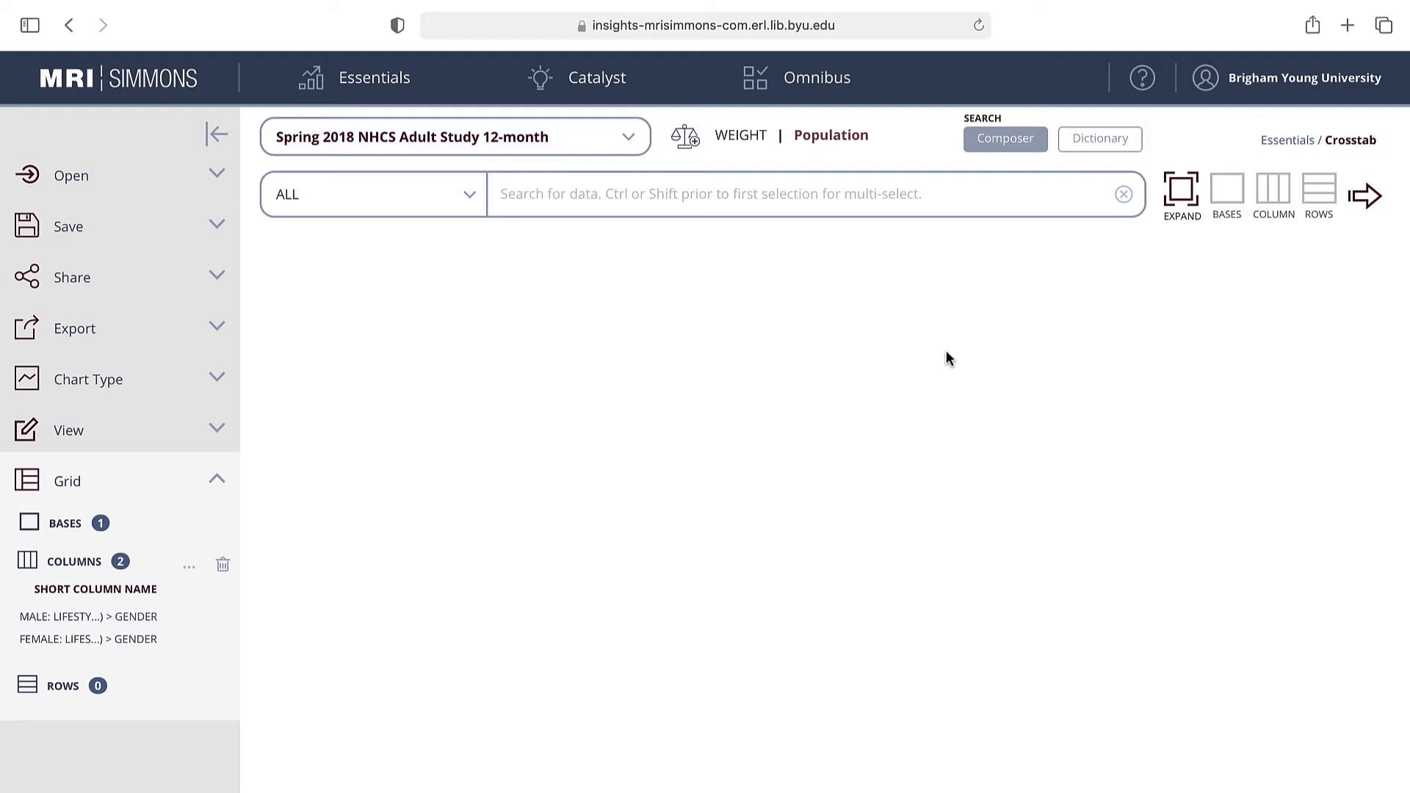
Search for "apple iphone" and add the Brand Consumer entry iPhone (Apple) (Consumer) as a crosstab row
click(846, 204)
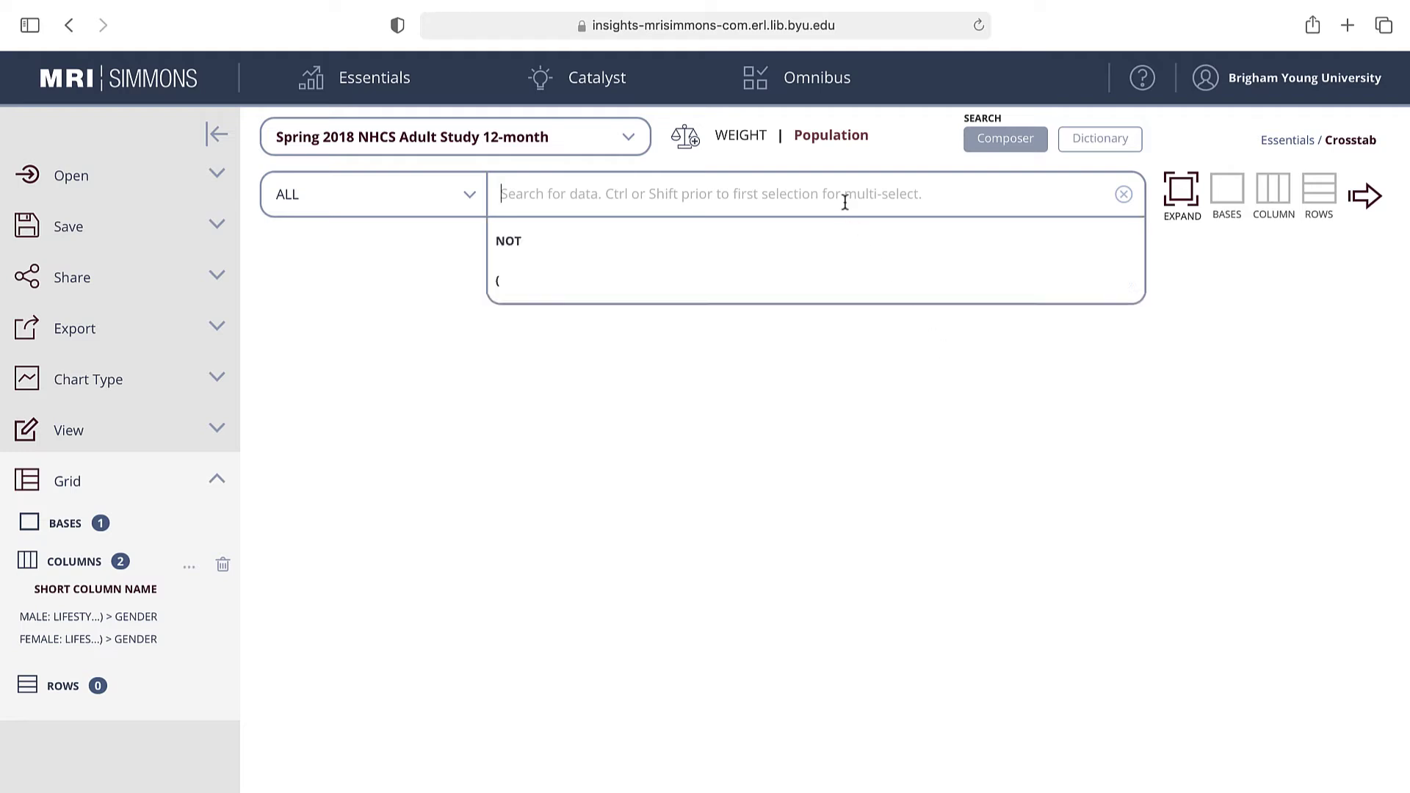
text(apple iphone)
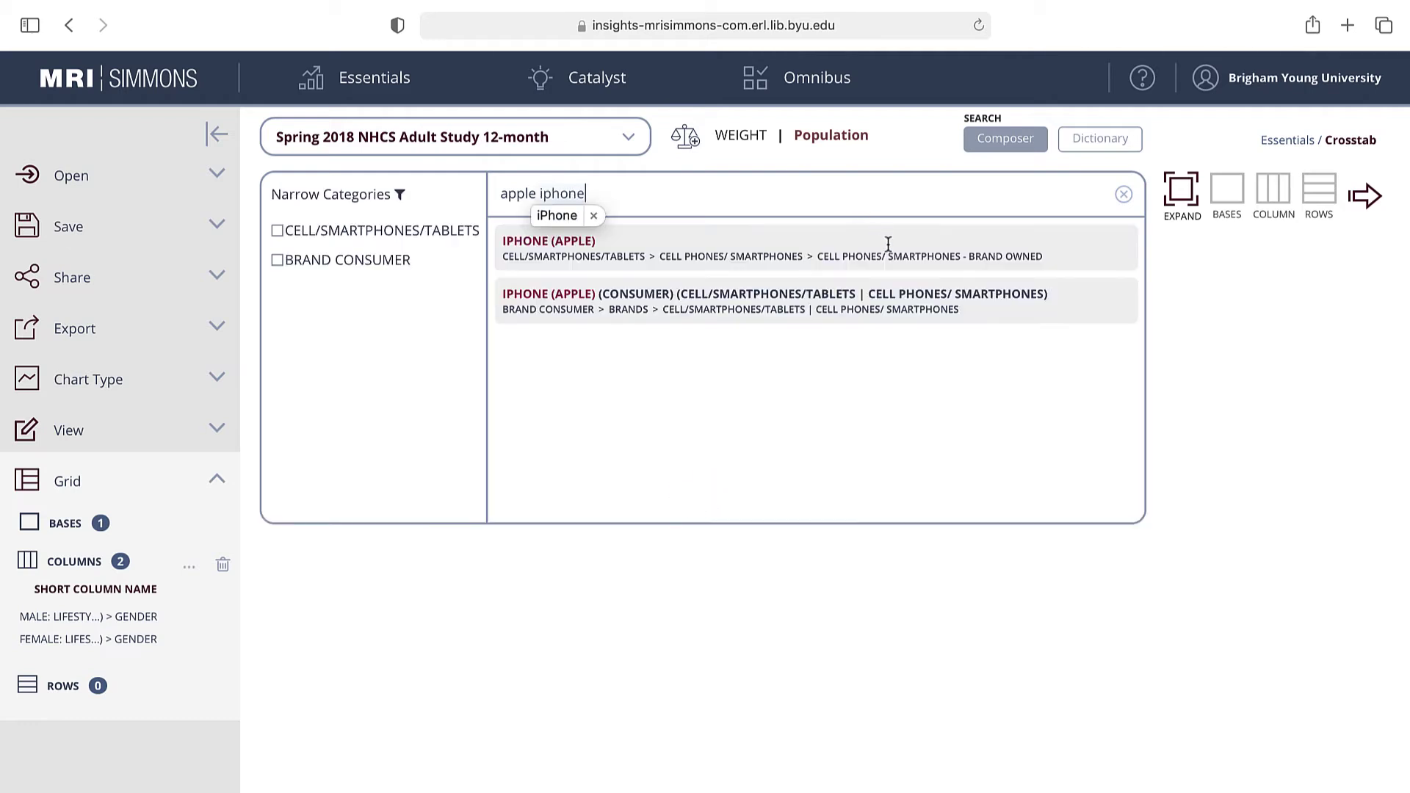
click(879, 297)
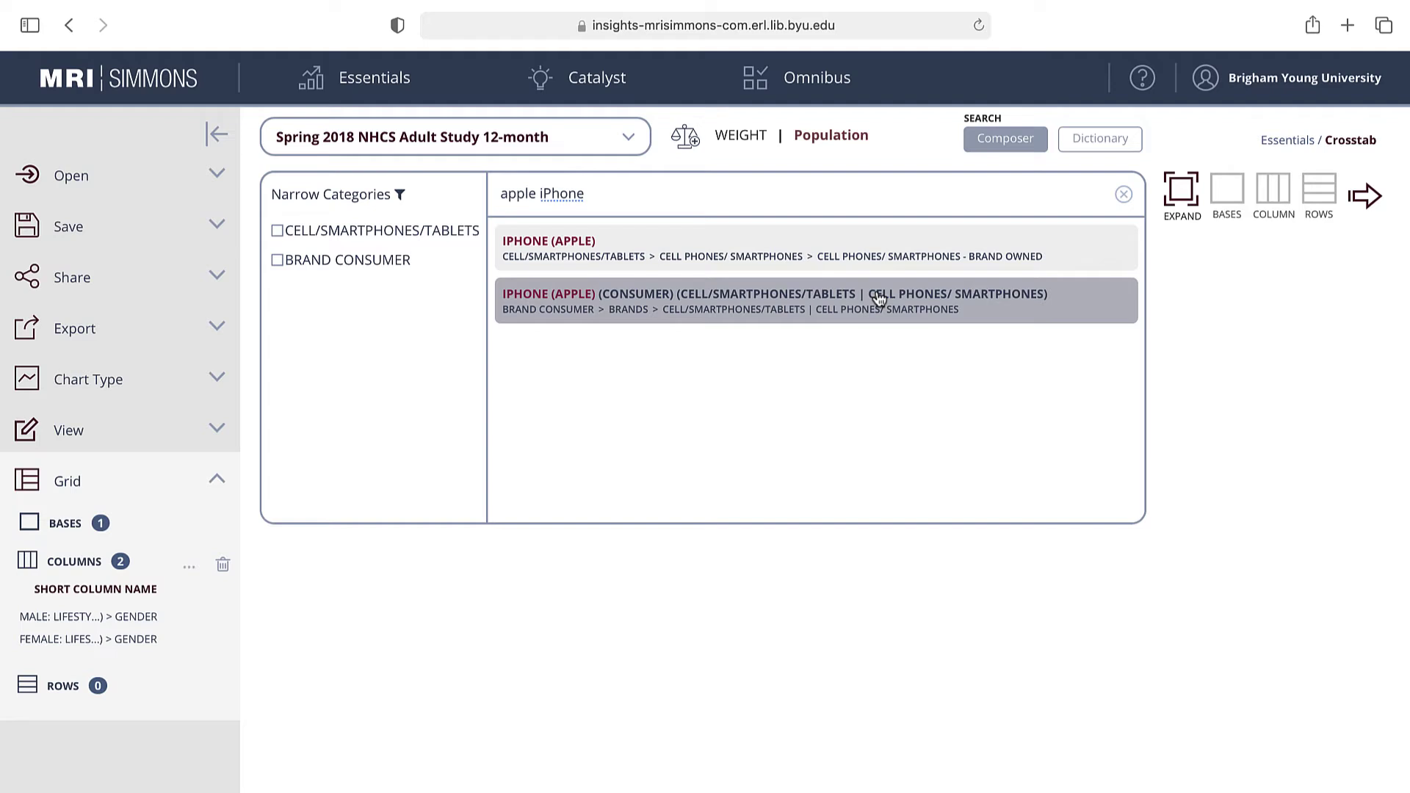
click(879, 297)
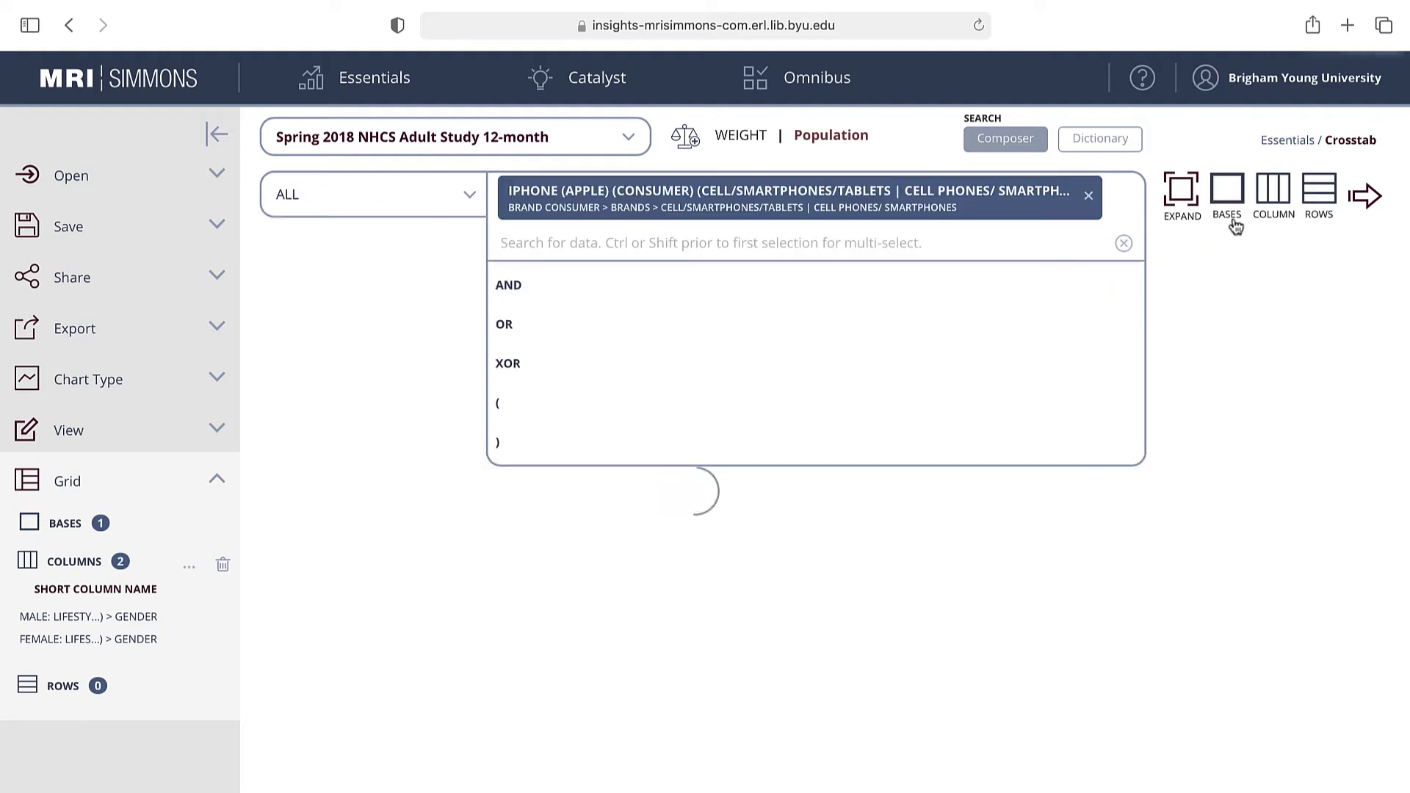
click(1319, 191)
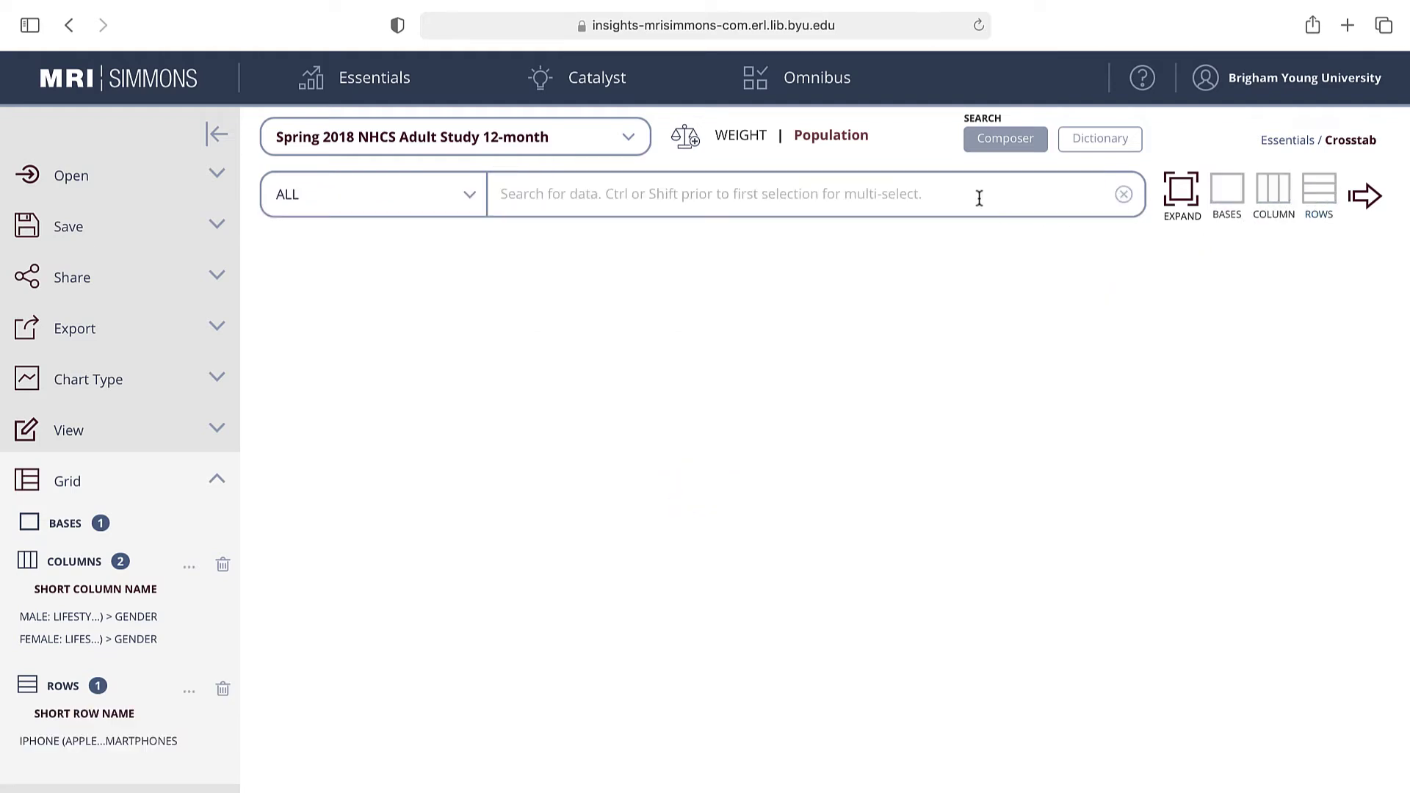
Search for "android phone" and add the Brand Consumer entry Android (Consumer) as a crosstab row
click(975, 192)
text(android)
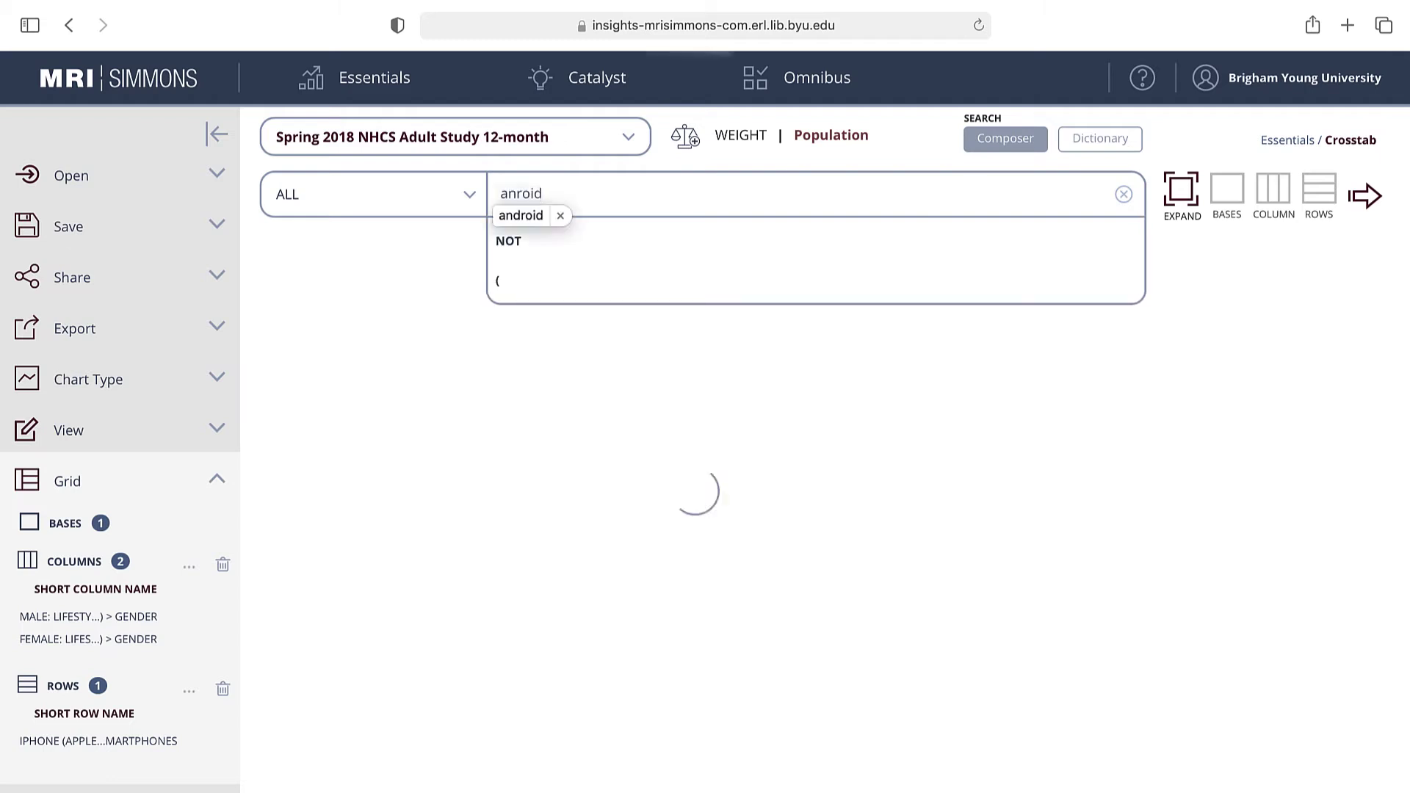
text( phone)
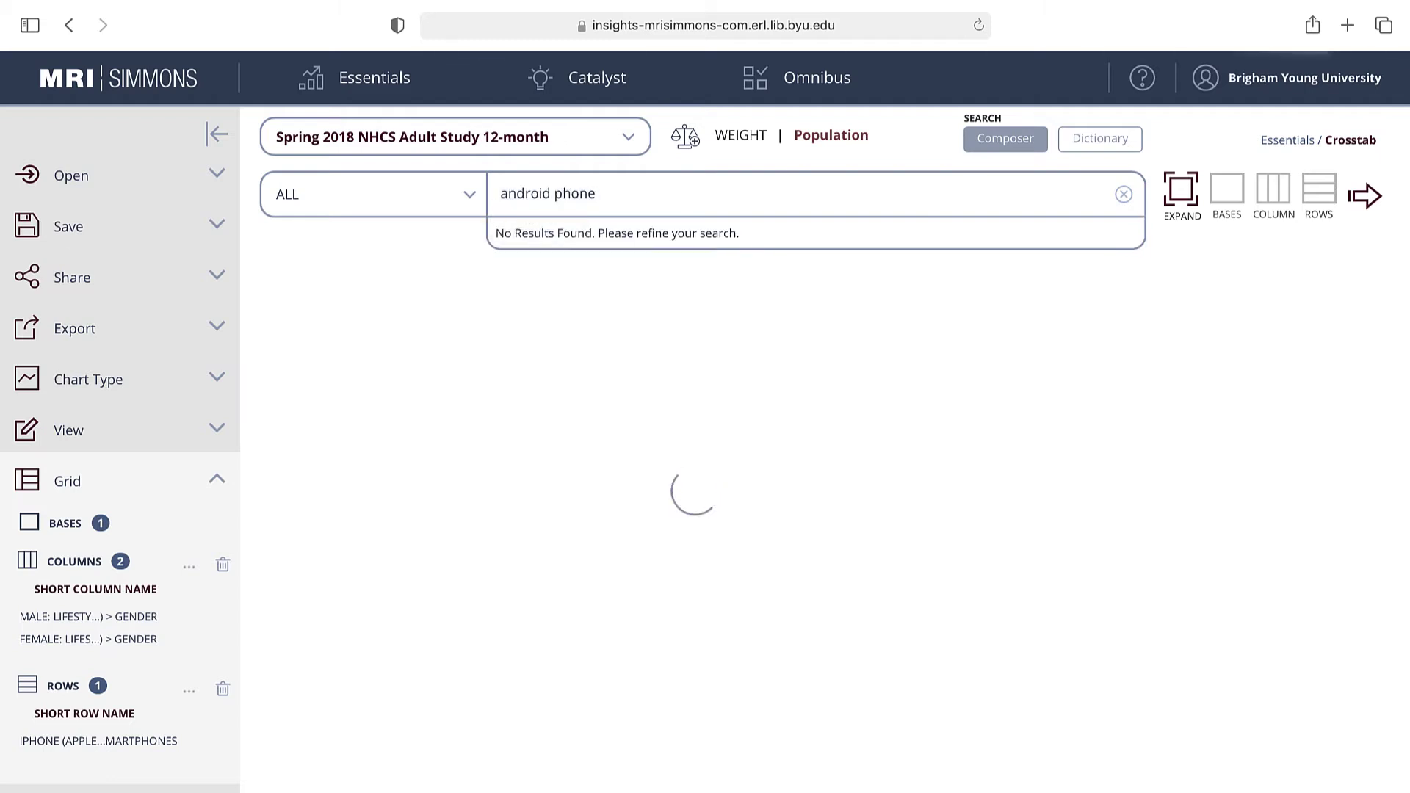
click(918, 243)
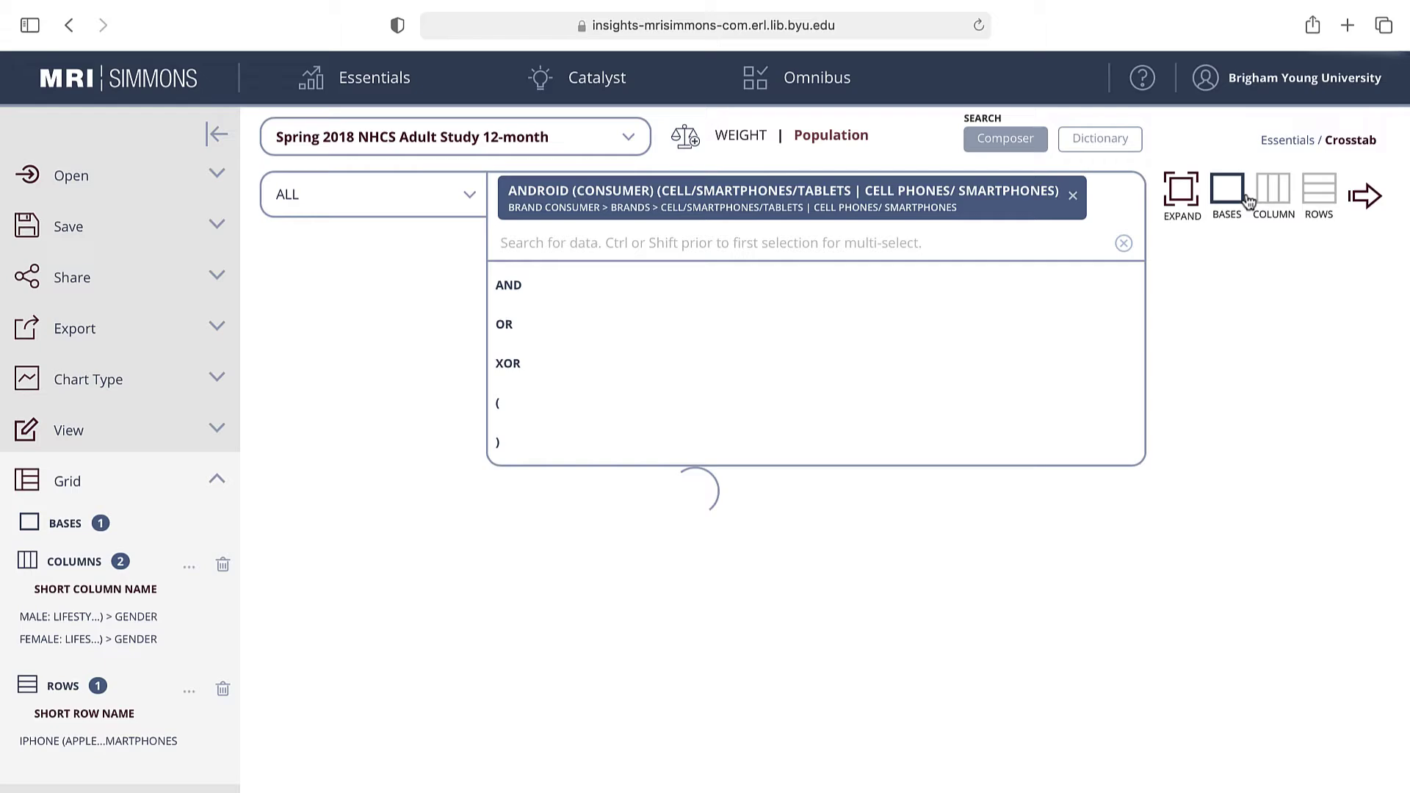
click(1314, 195)
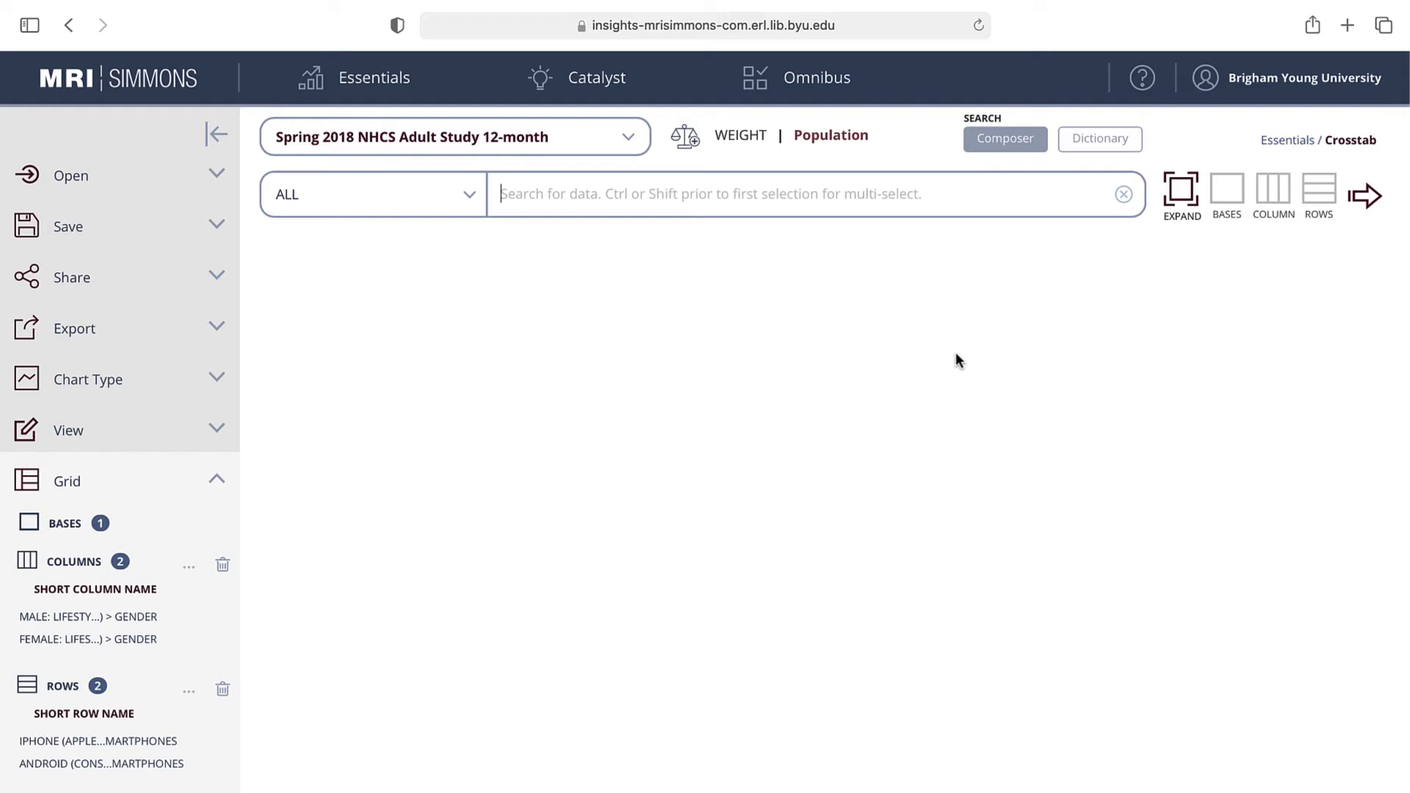
Add the 18 - 24 age group from the Lifestyle demographics as a base and run the crosstab
text(18-)
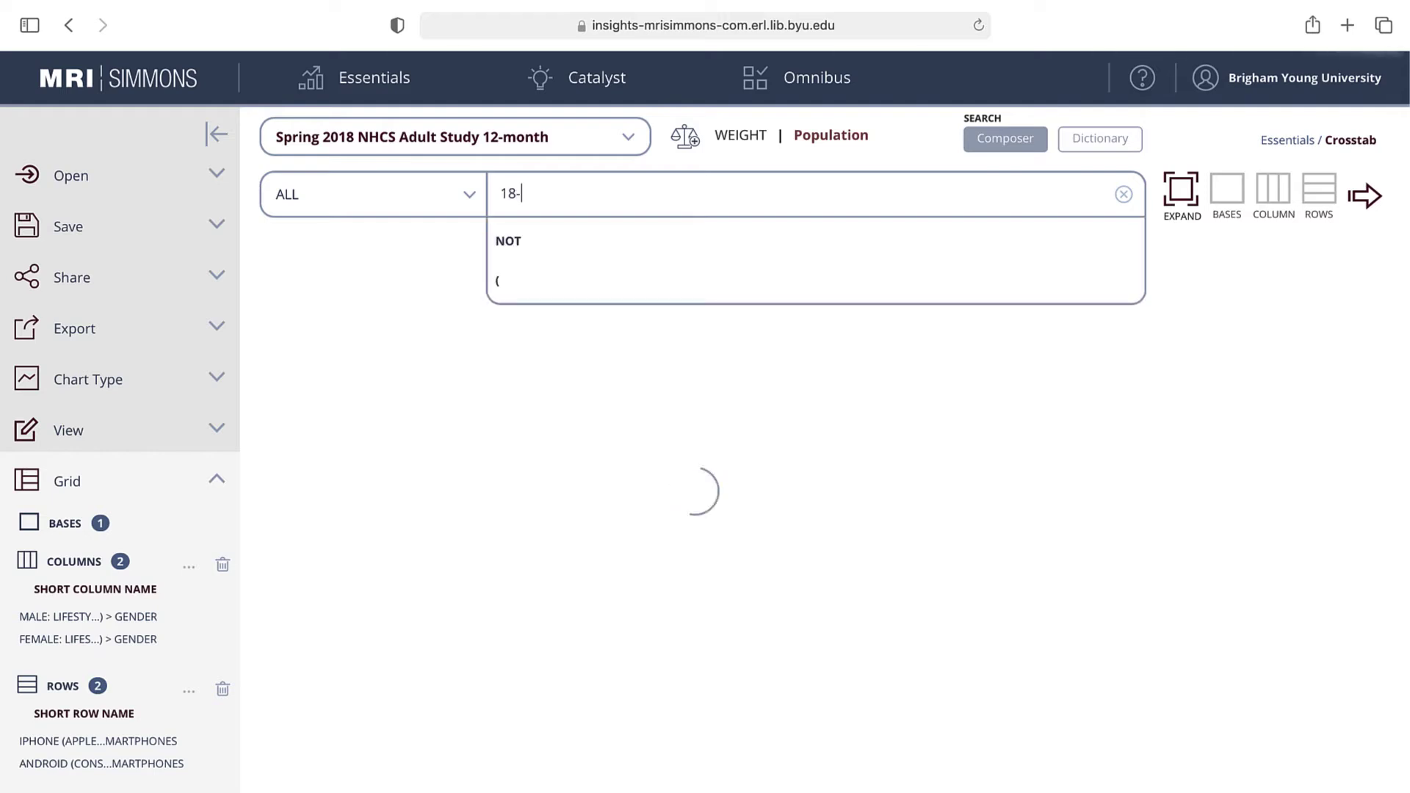
text(24)
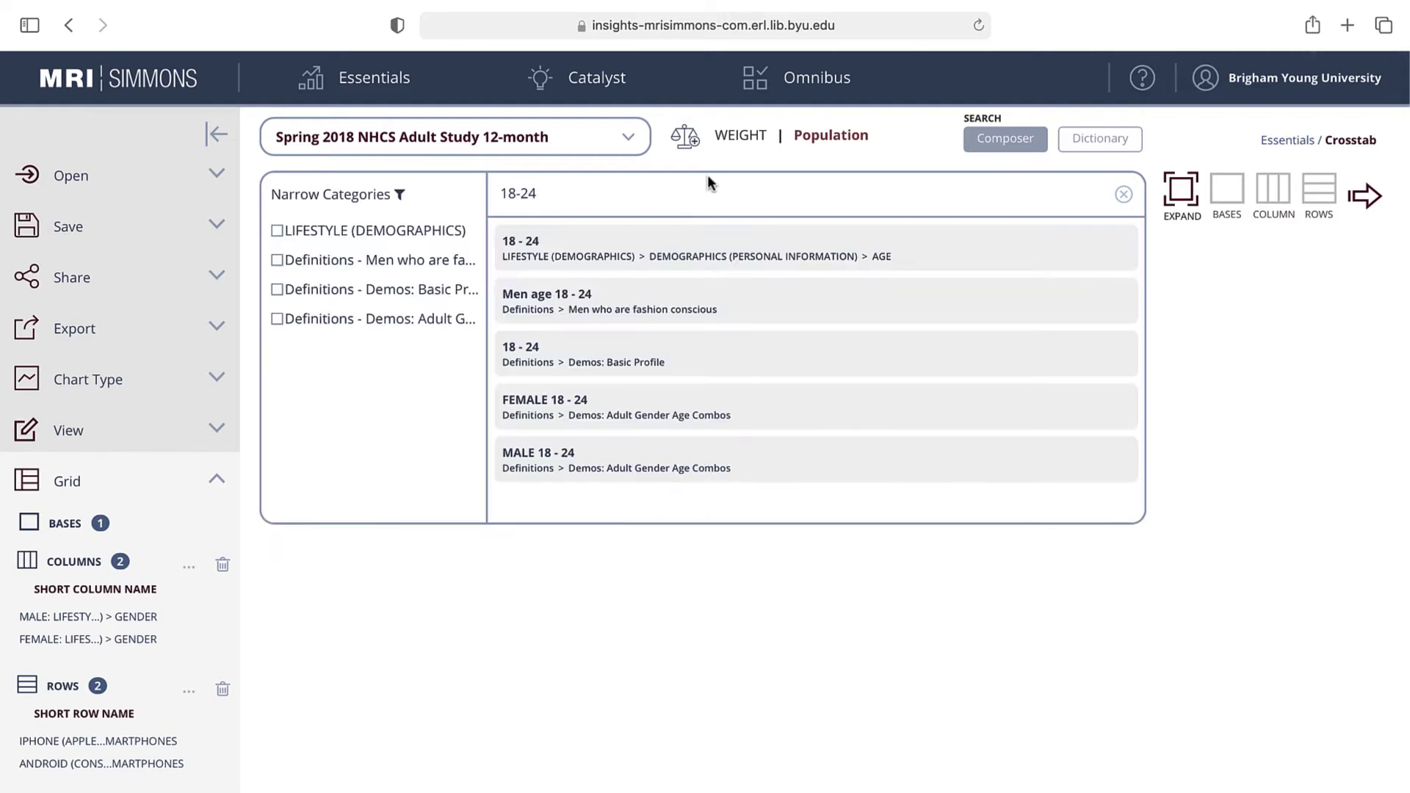
click(771, 255)
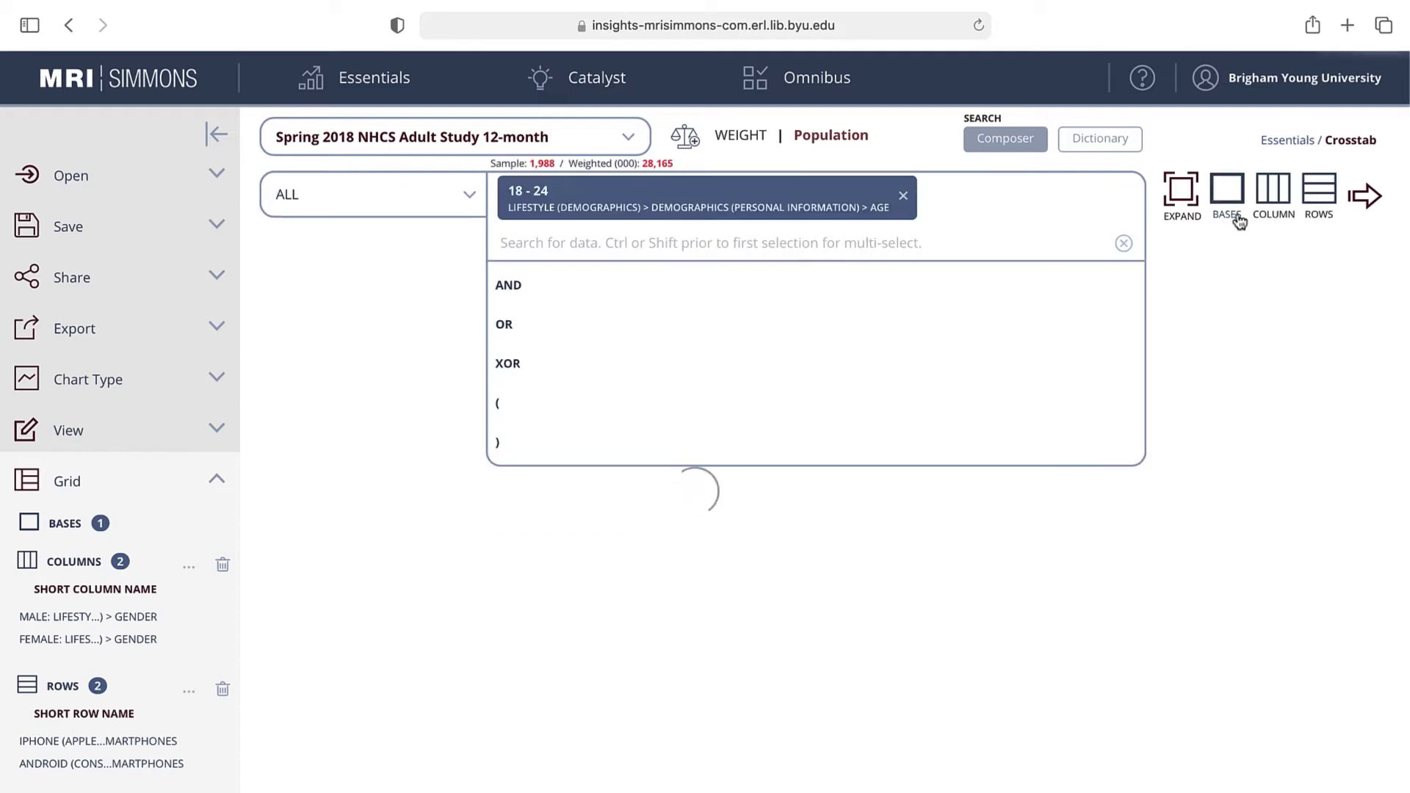
click(1232, 193)
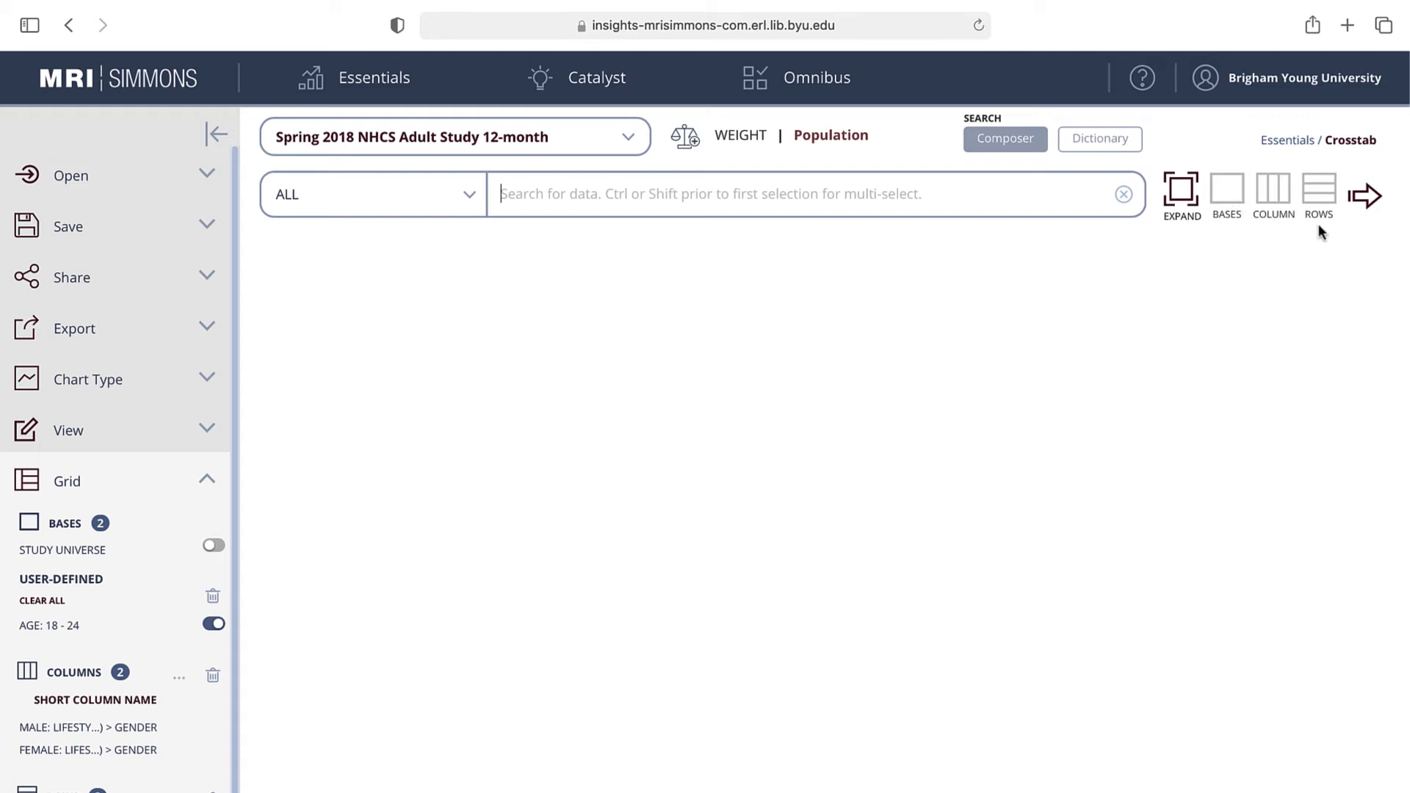
click(1367, 197)
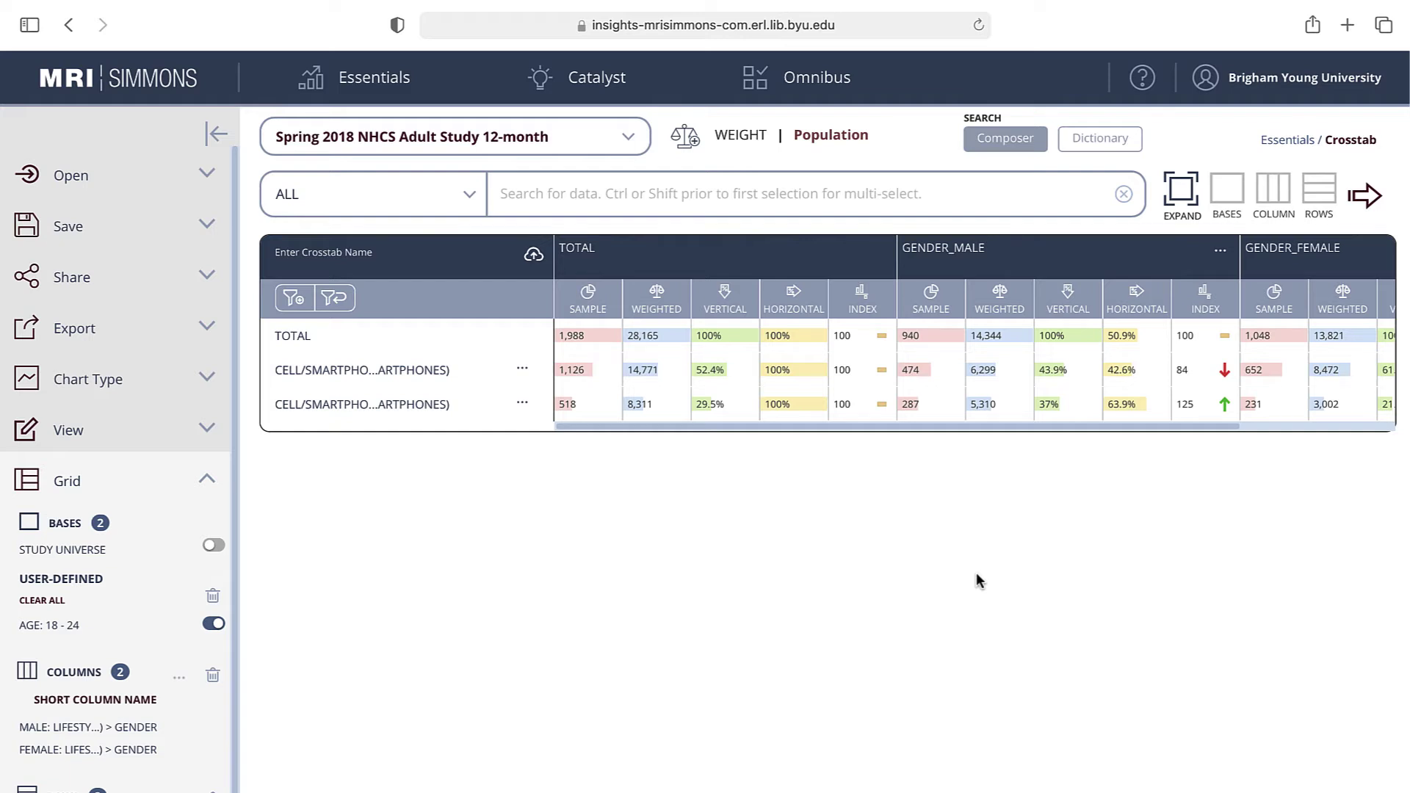
Change the crosstab's chart type to Crosstab View
click(207, 379)
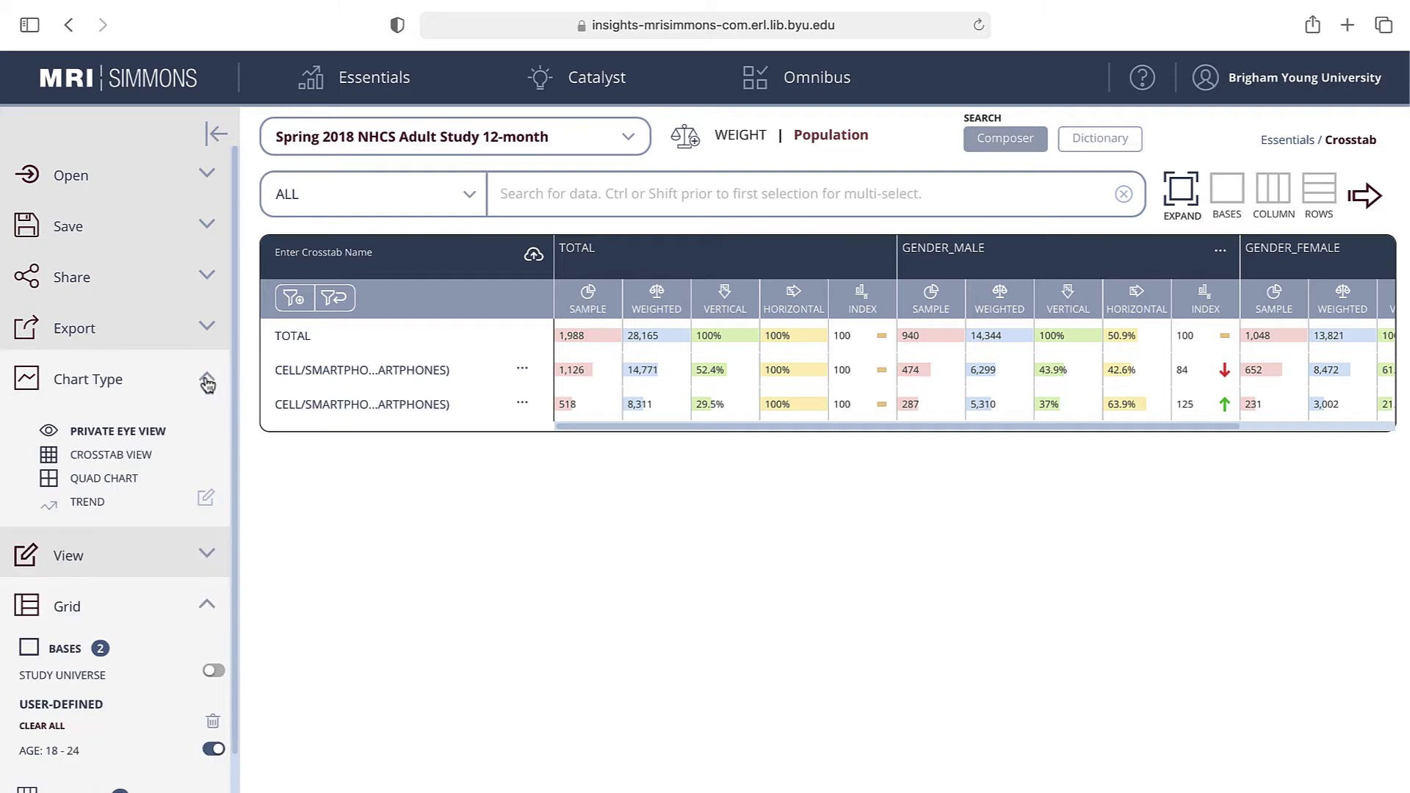
click(145, 458)
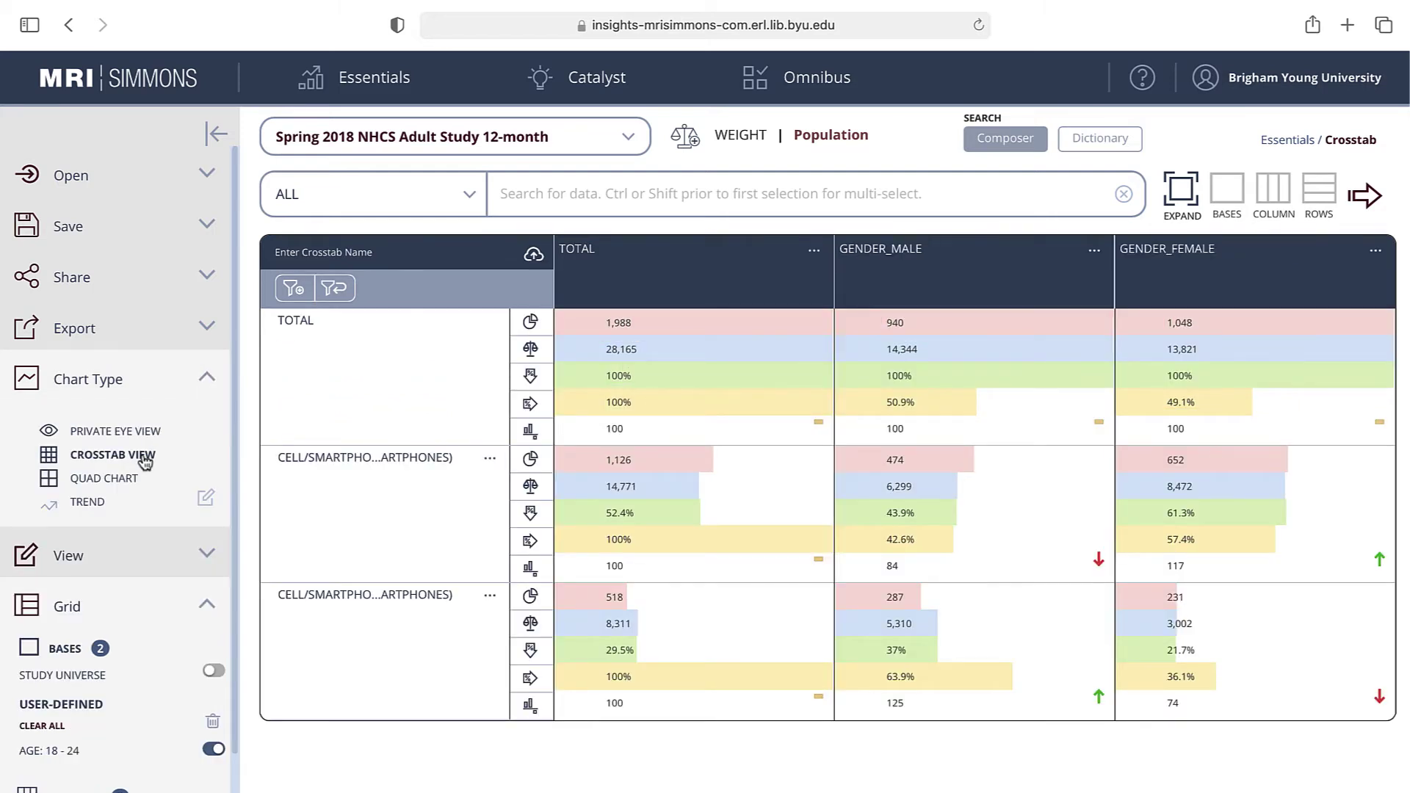
Relabel the iPhone row as "Own Apple Iphone" and the Android row as "Own Android Phone"
double_click(362, 462)
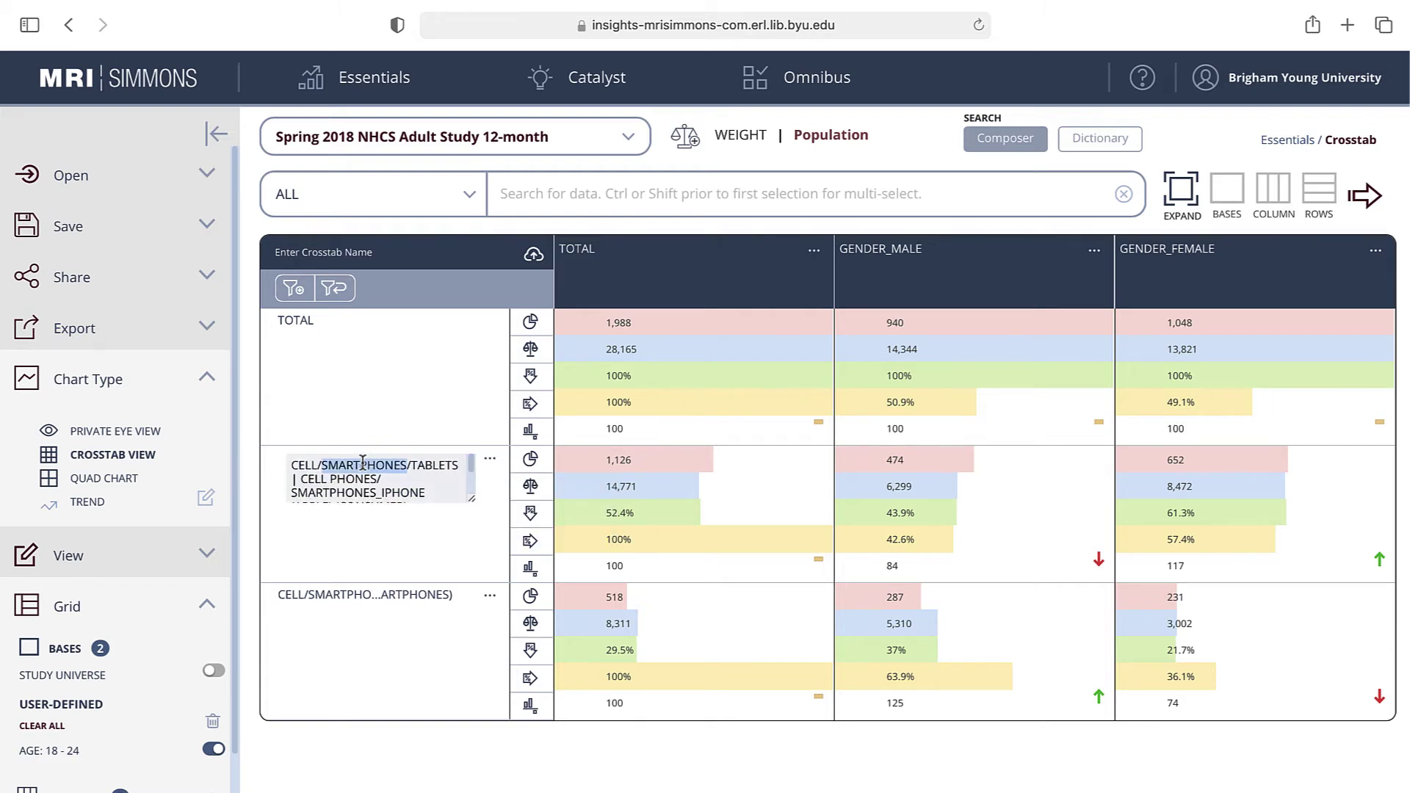
text(Own Ap)
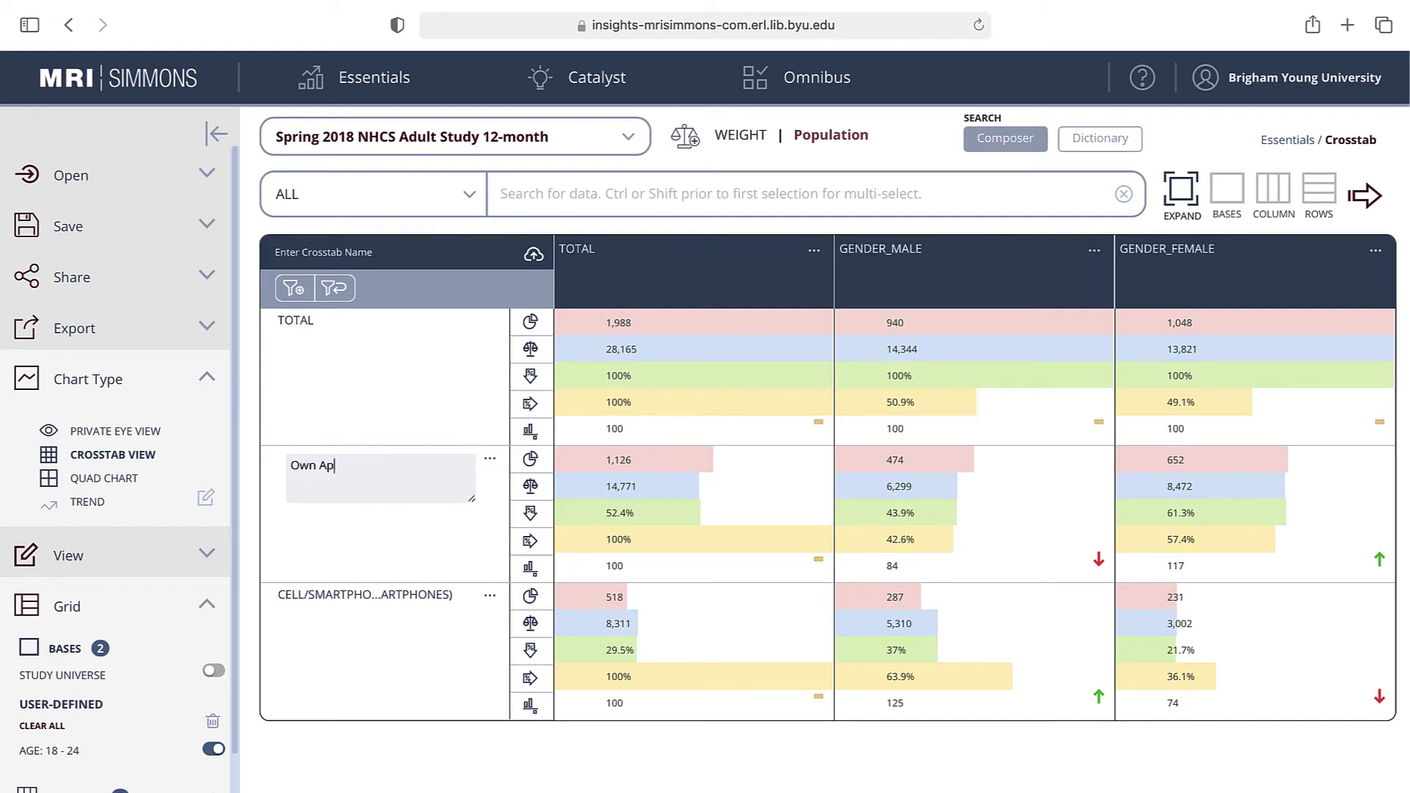
text(ple Iphone)
double_click(385, 602)
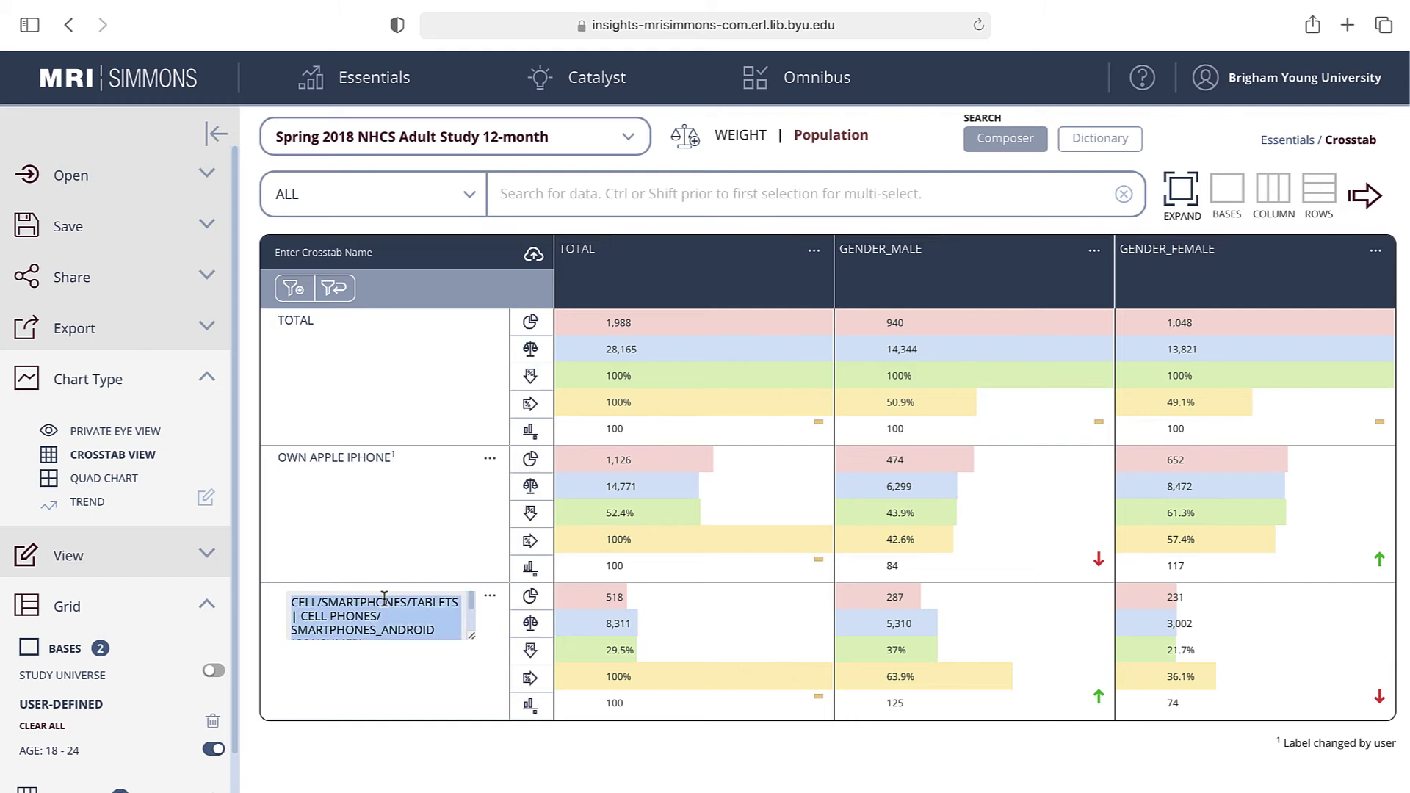
text(Own Android Phone)
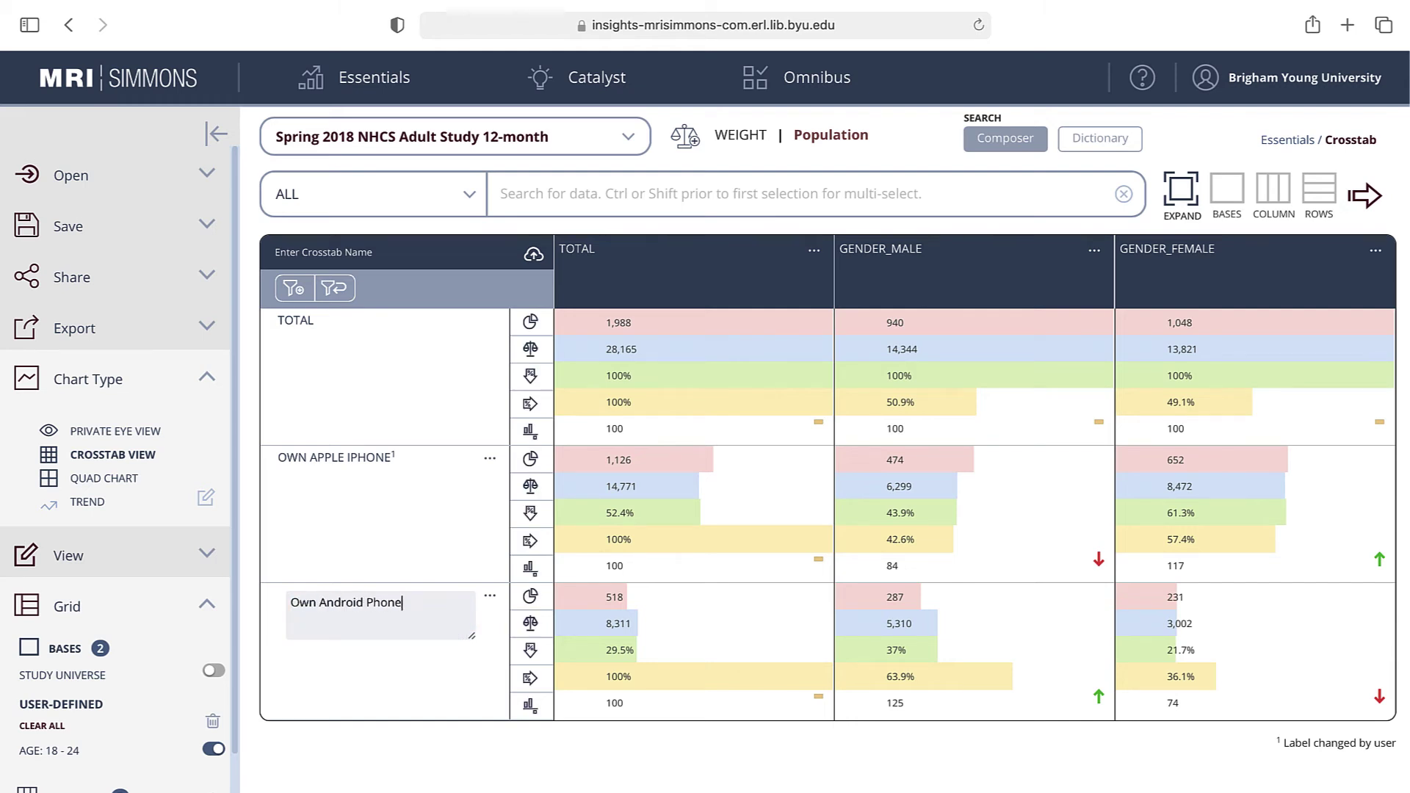
click(403, 700)
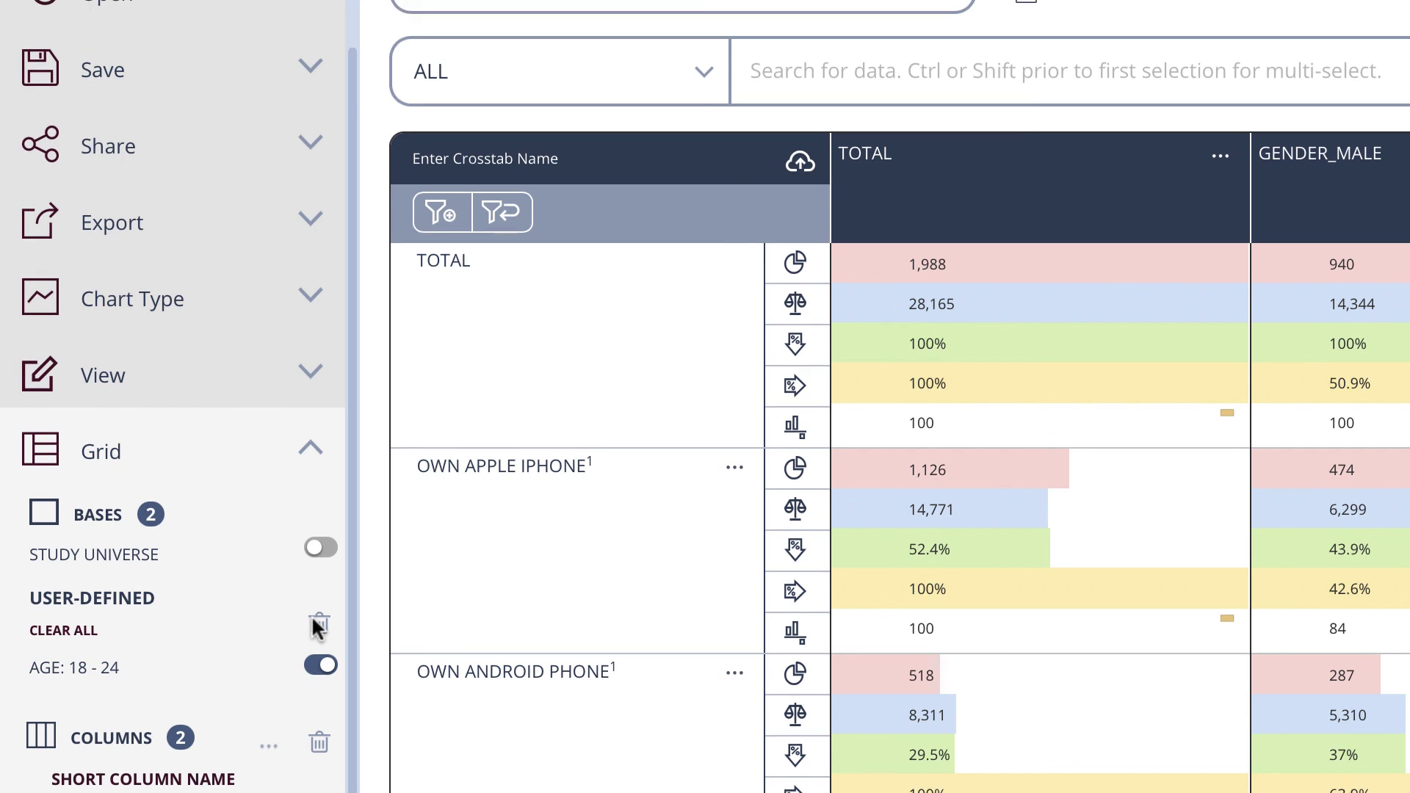
Open the export options for the crosstab
click(307, 220)
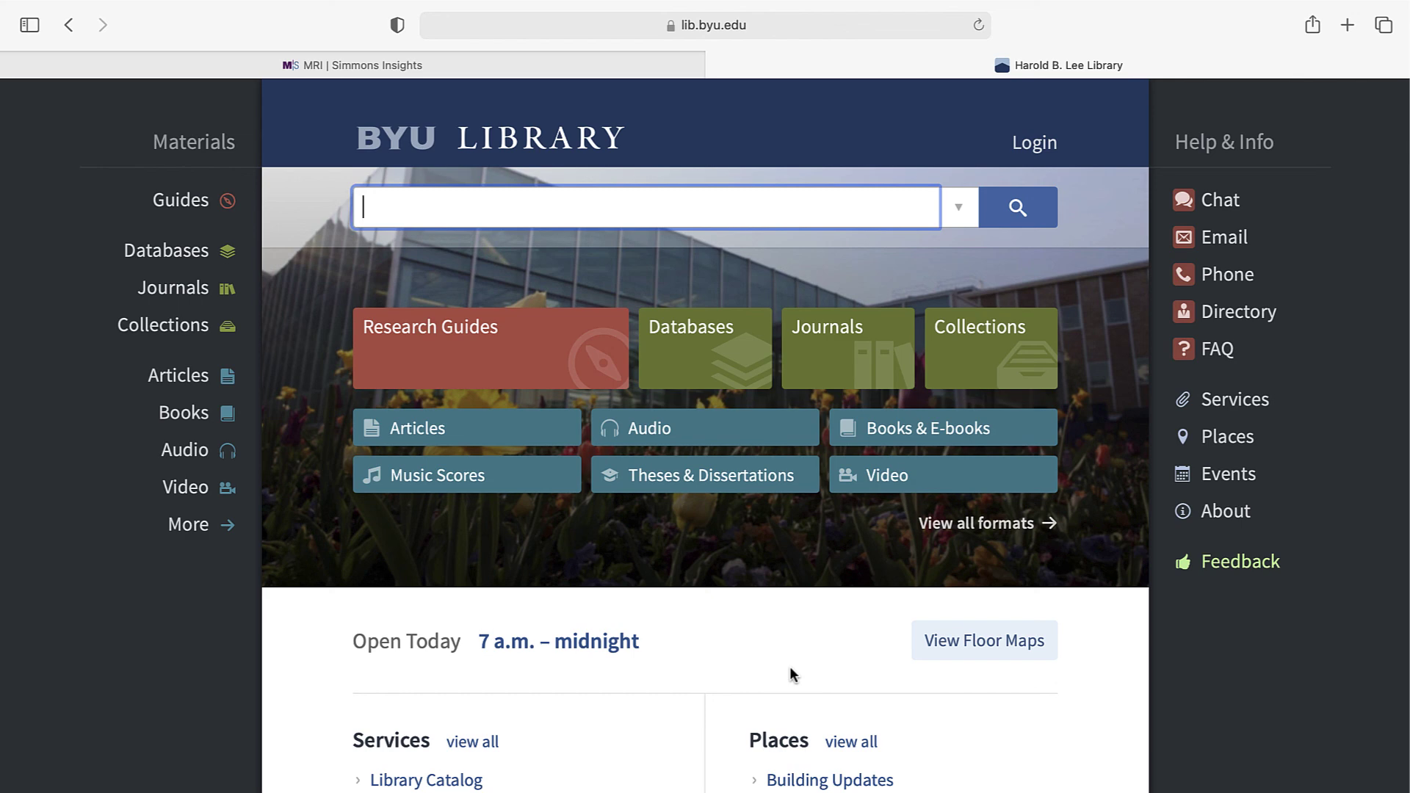
Open the Advertising subject guide from the BYU Library research guides and view its Consumer Research resources
click(556, 371)
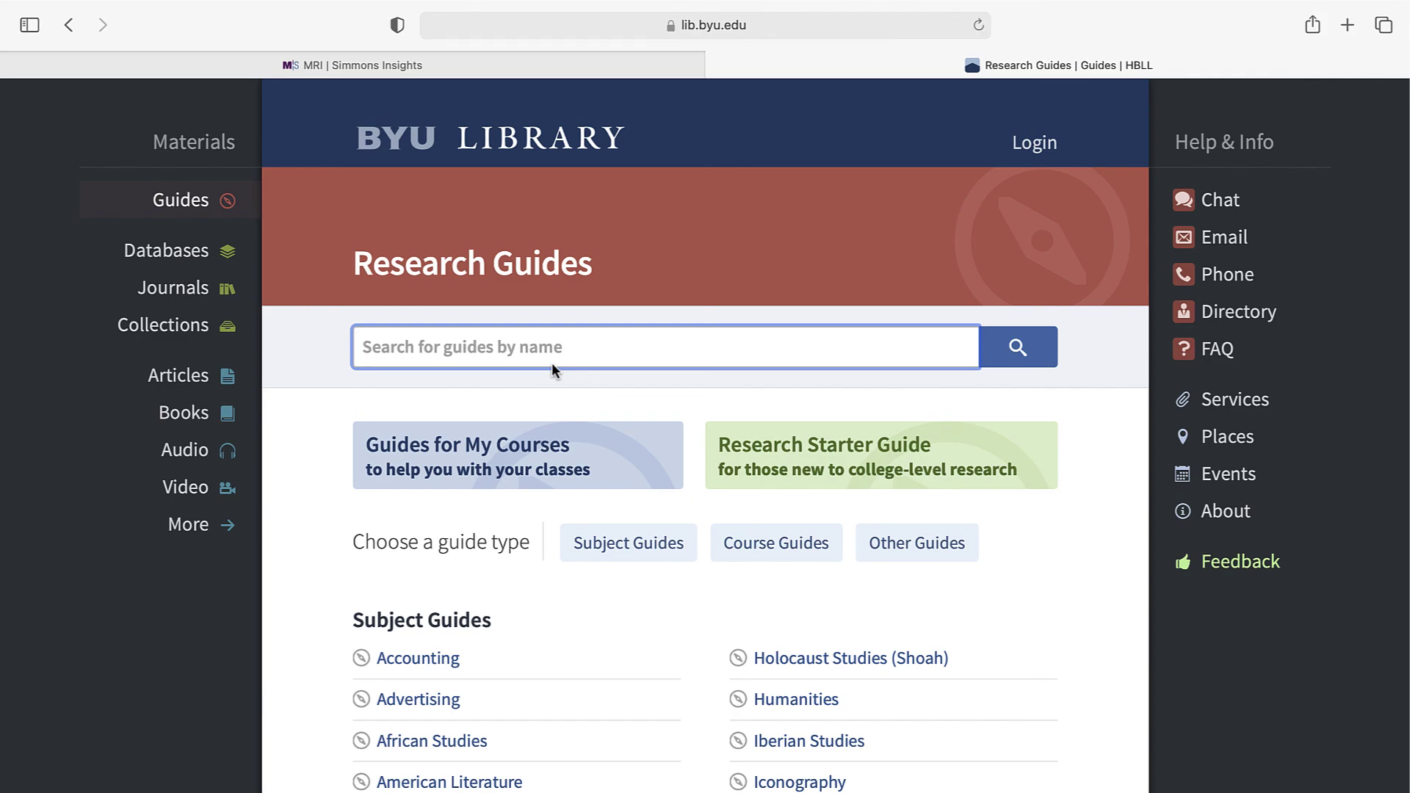
click(417, 697)
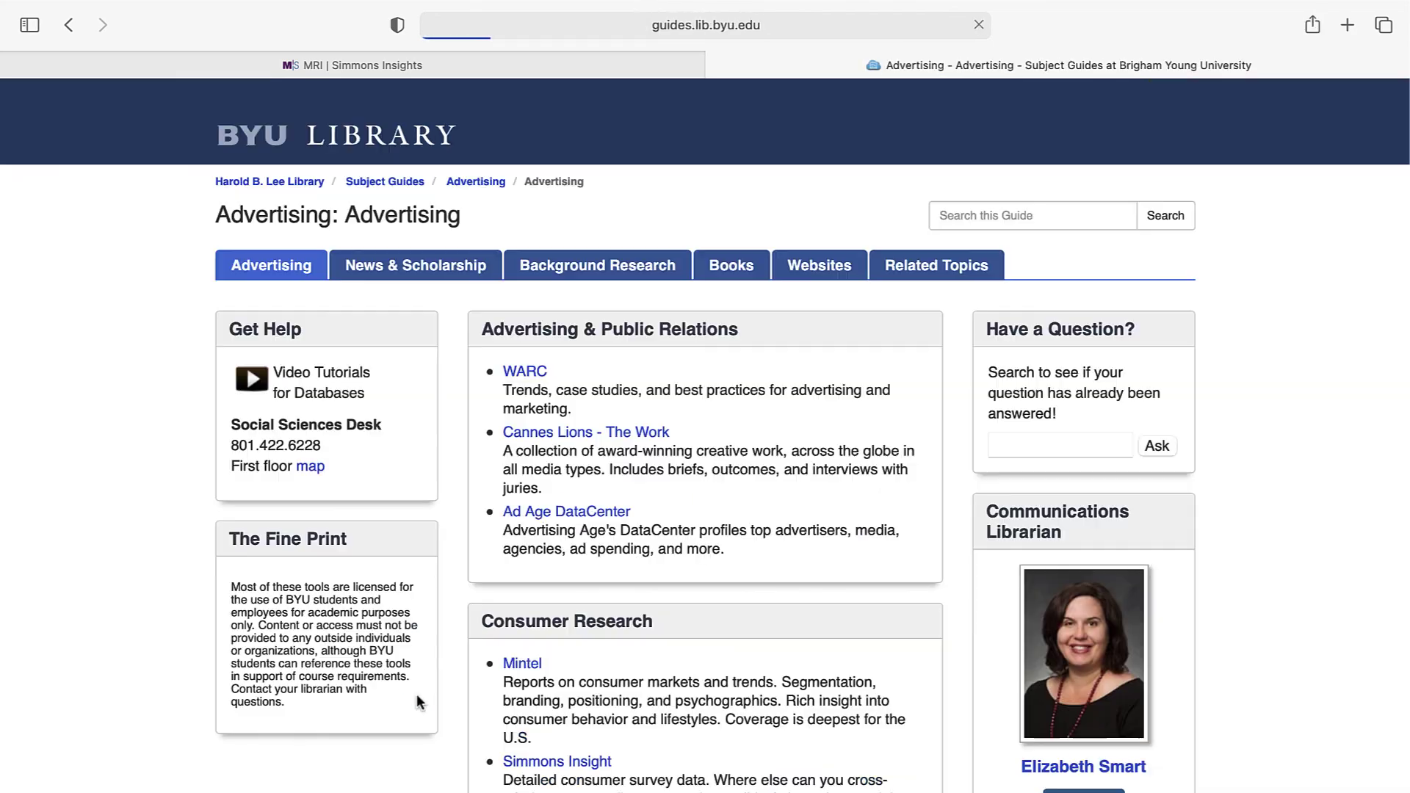
scroll(417, 702, down, 5)
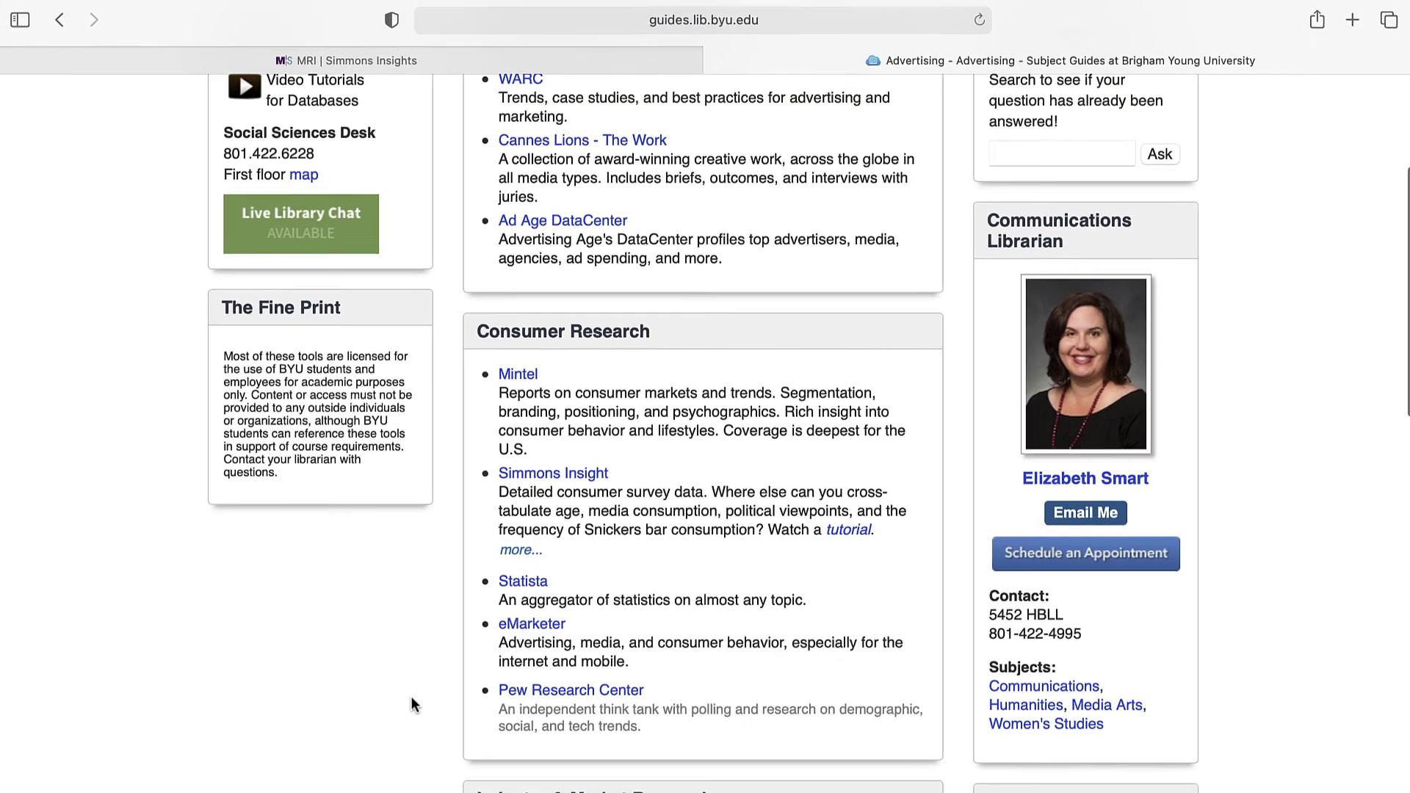